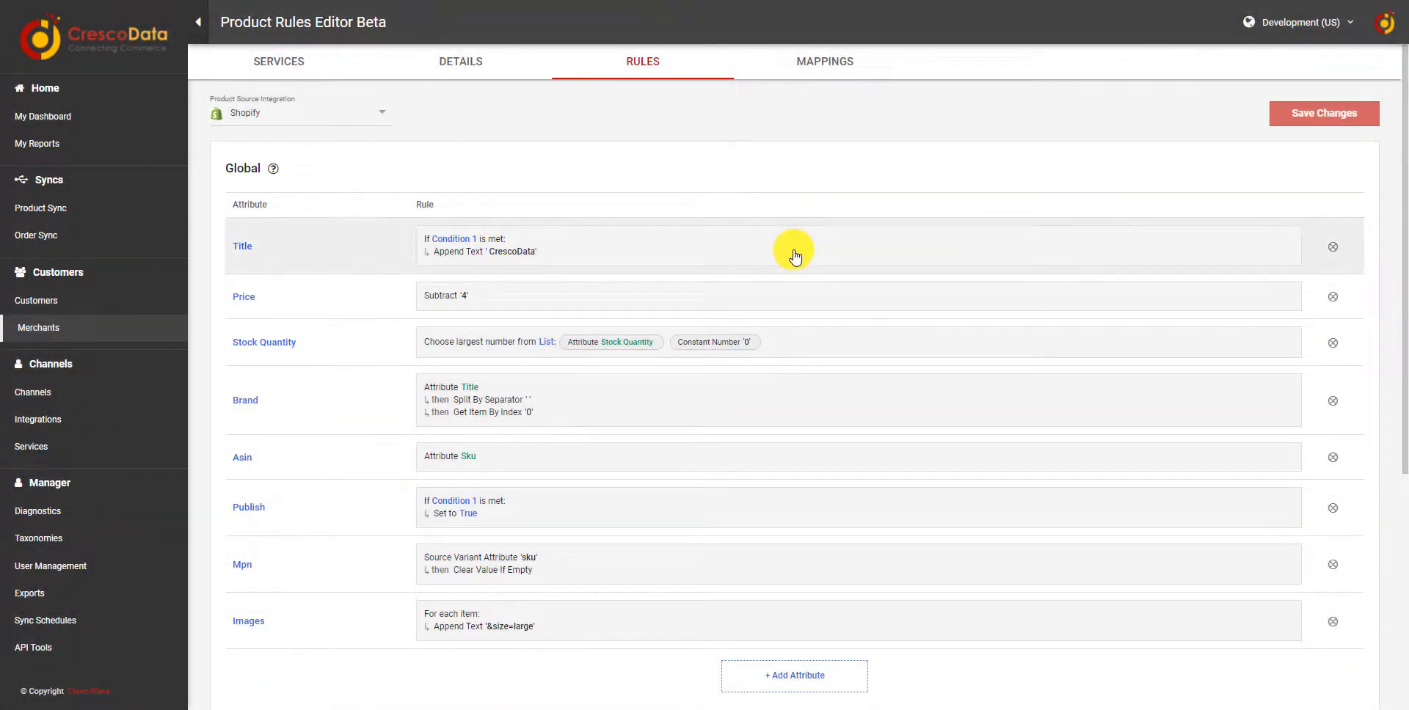
# Open the Title attribute rule and remove its existing condition
pyautogui.click(639, 256)
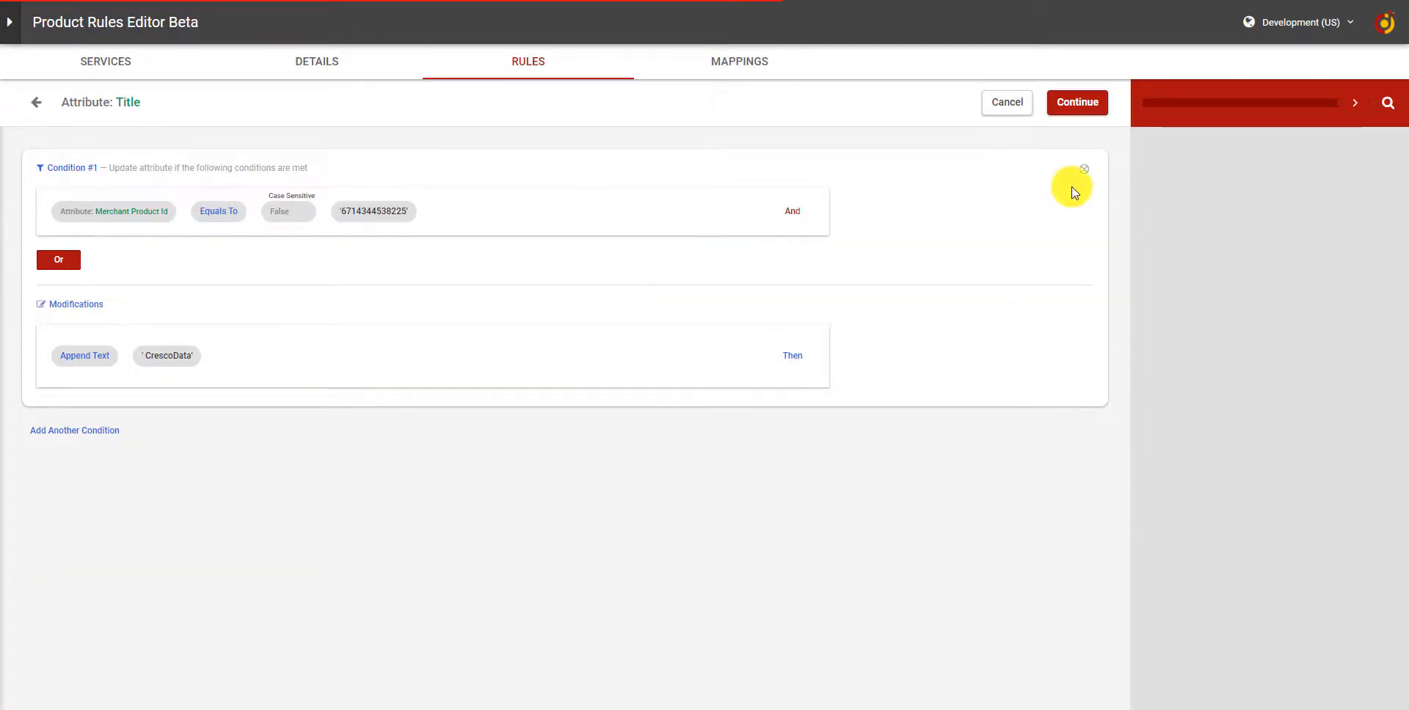
pyautogui.click(1083, 169)
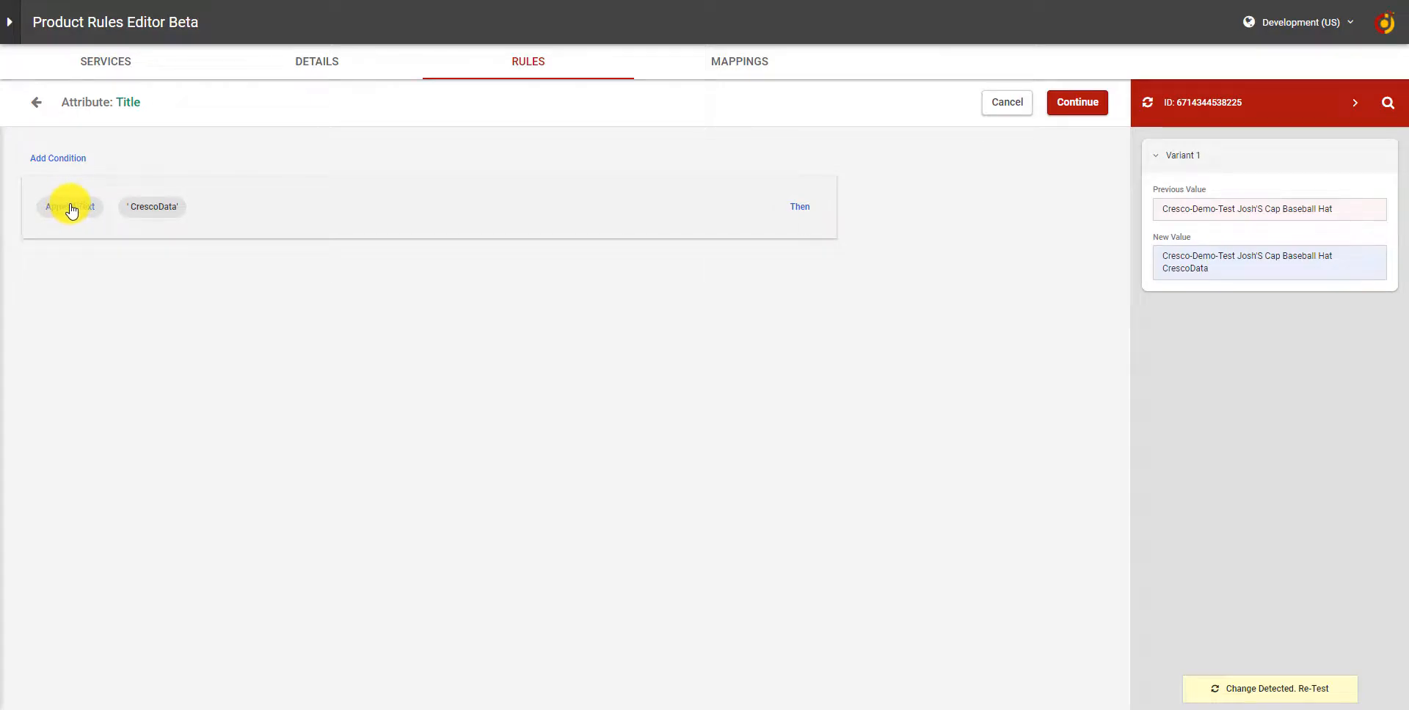
# Add a new condition to the Title rule and browse its attribute categories
pyautogui.click(62, 160)
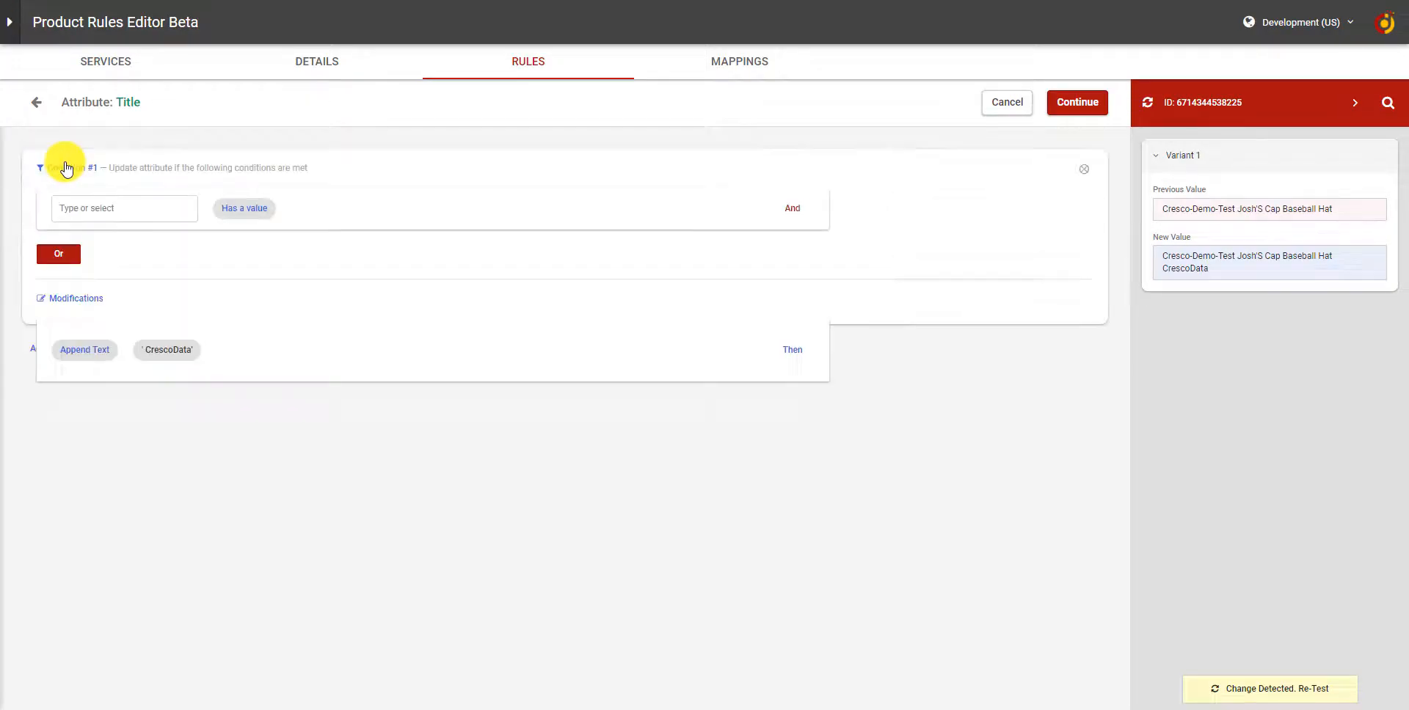
pyautogui.click(174, 210)
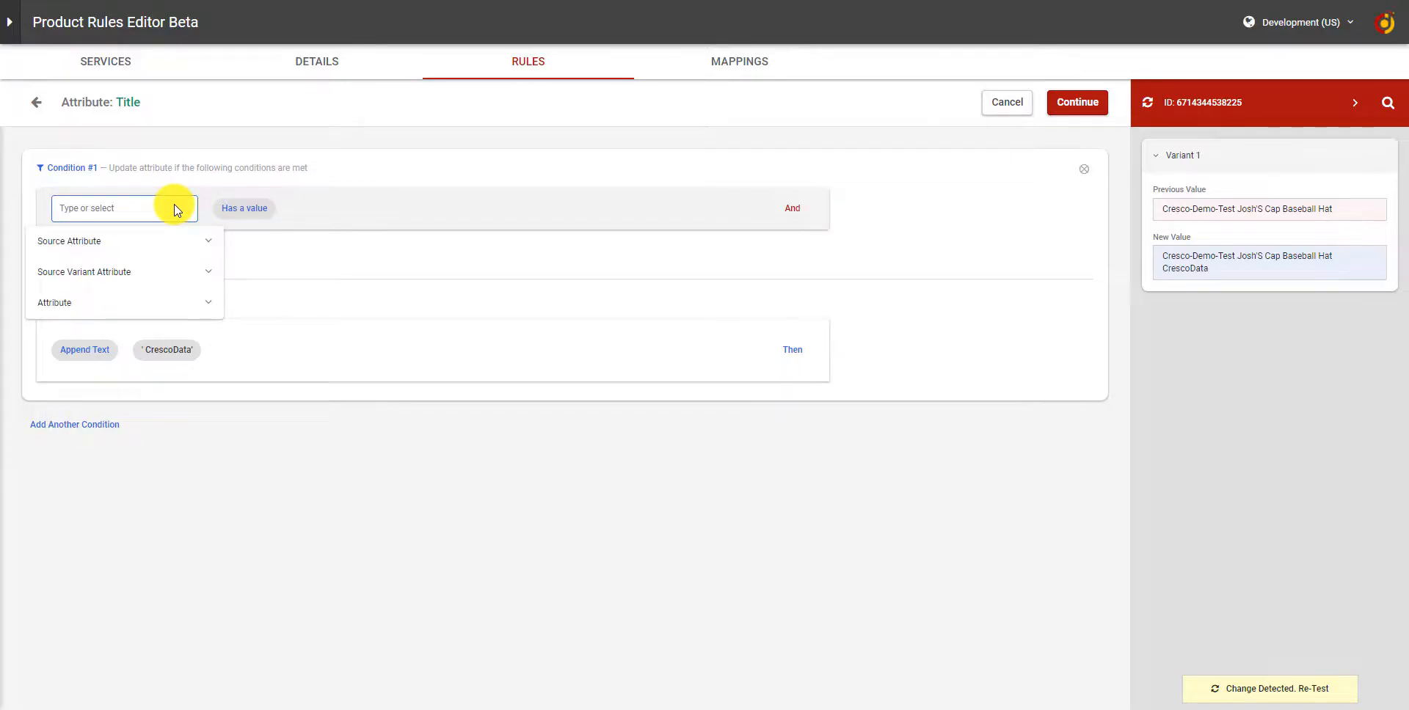
pyautogui.click(171, 302)
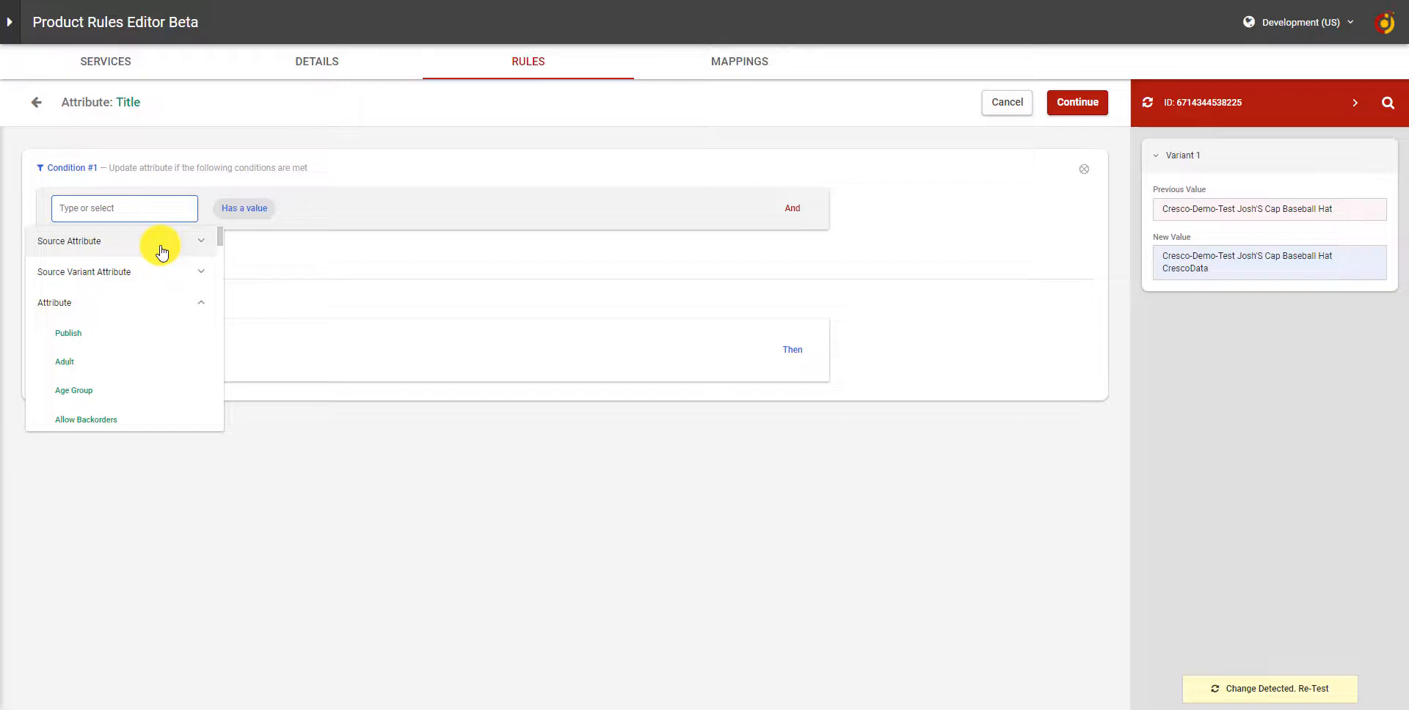
pyautogui.click(975, 227)
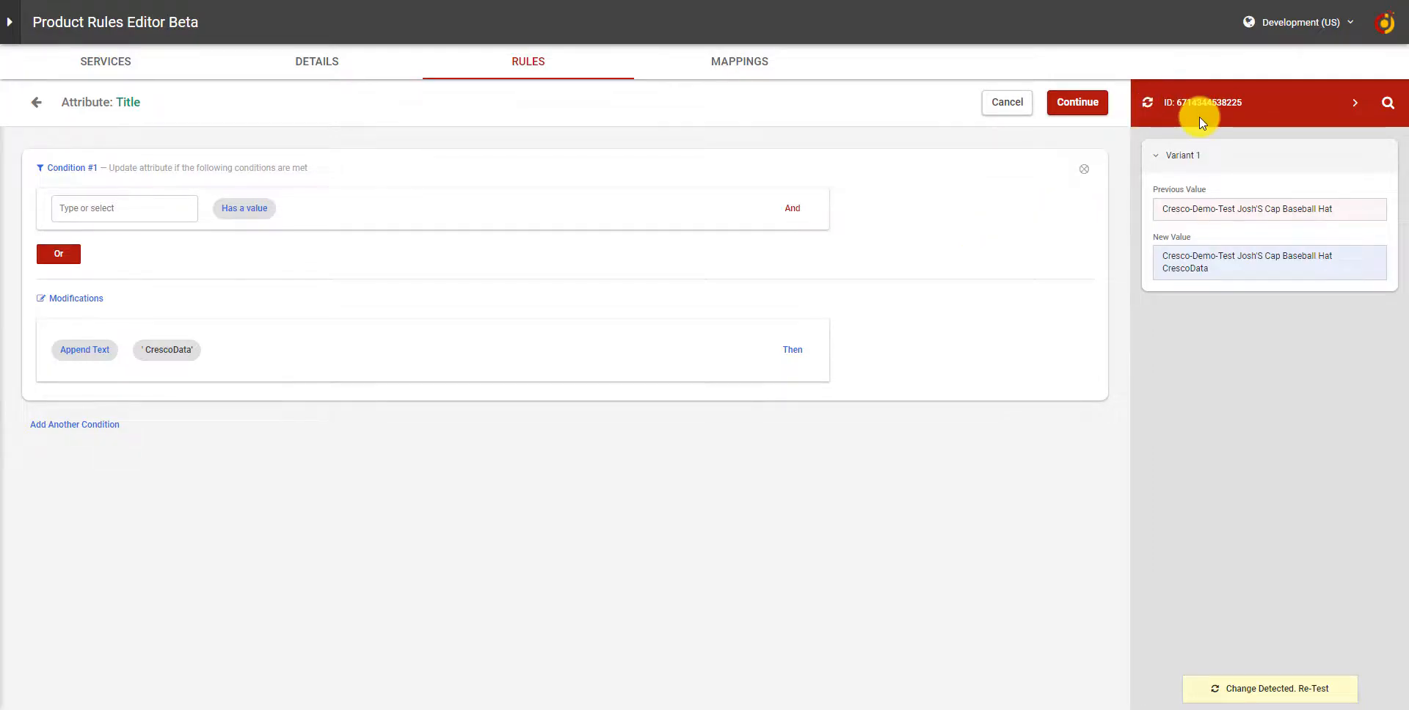
# Open the test product's record and view its raw record data
pyautogui.click(1210, 100)
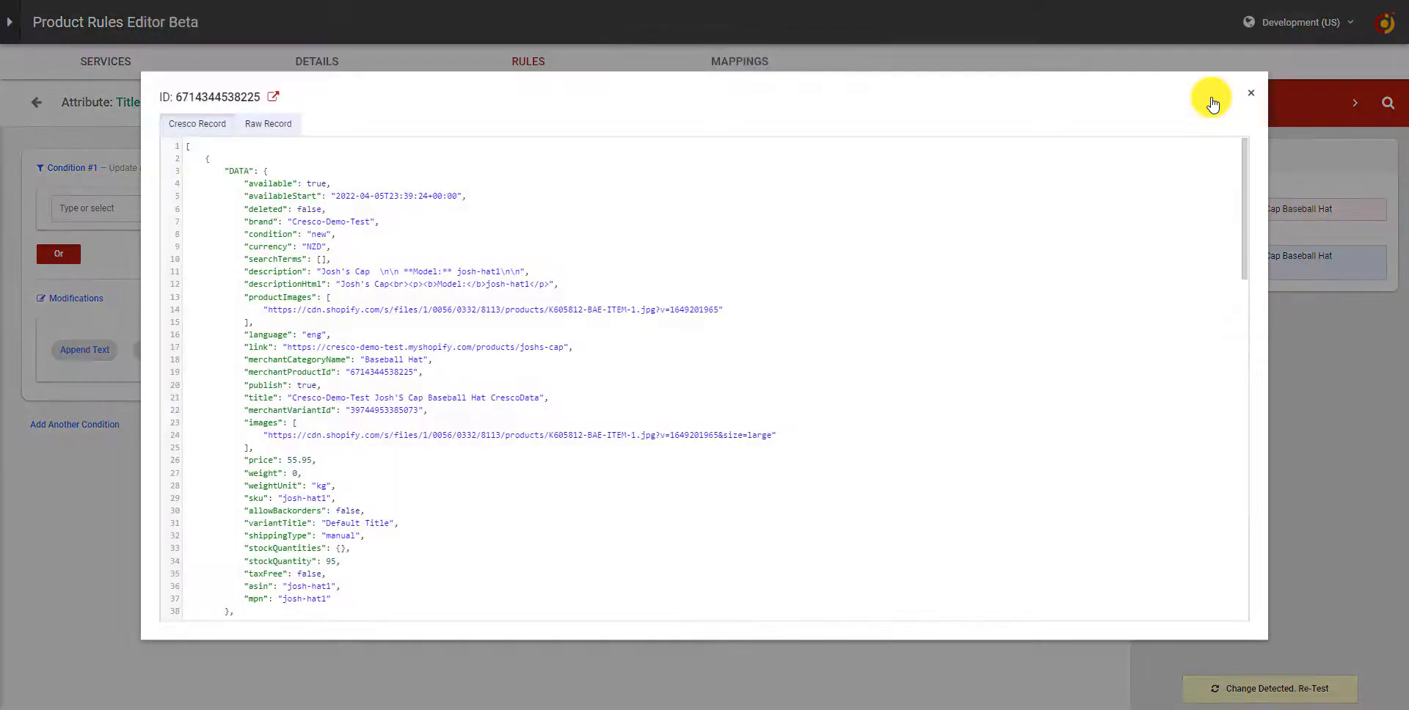
pyautogui.click(264, 126)
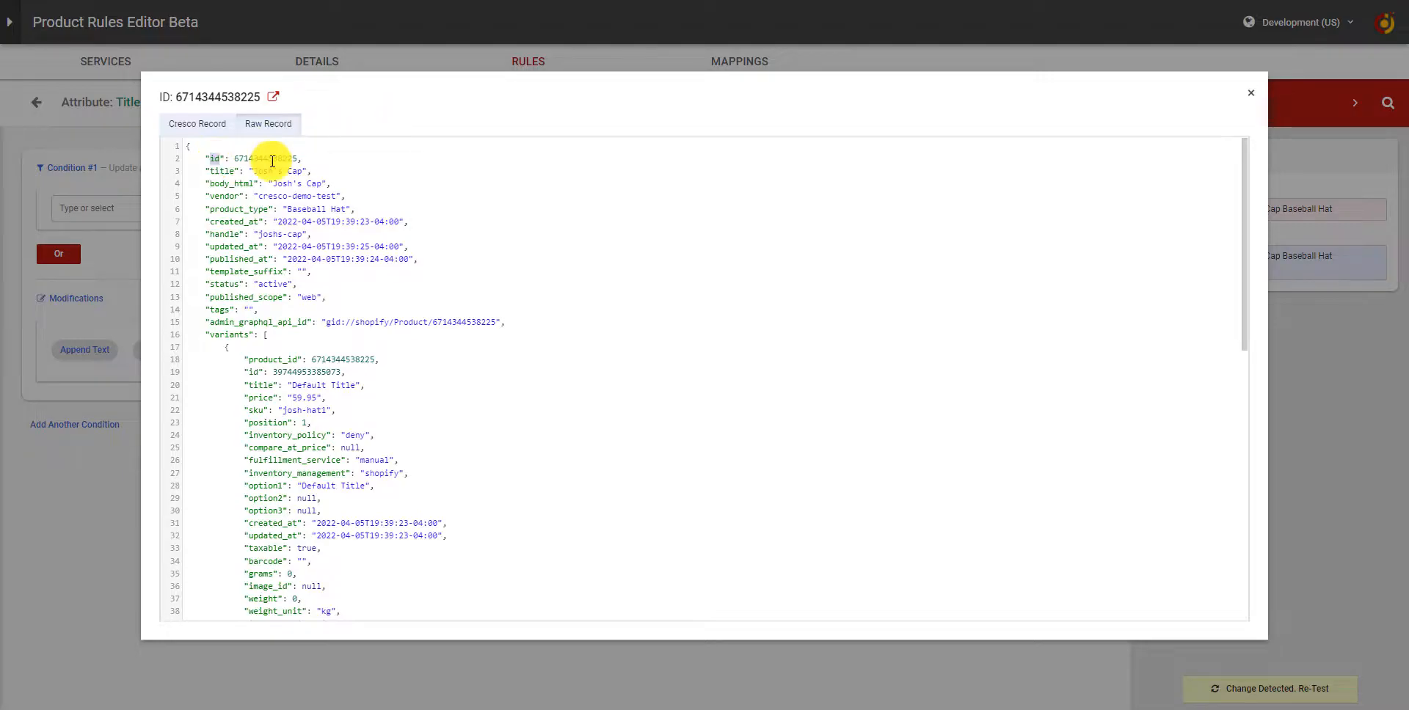
pyautogui.click(146, 184)
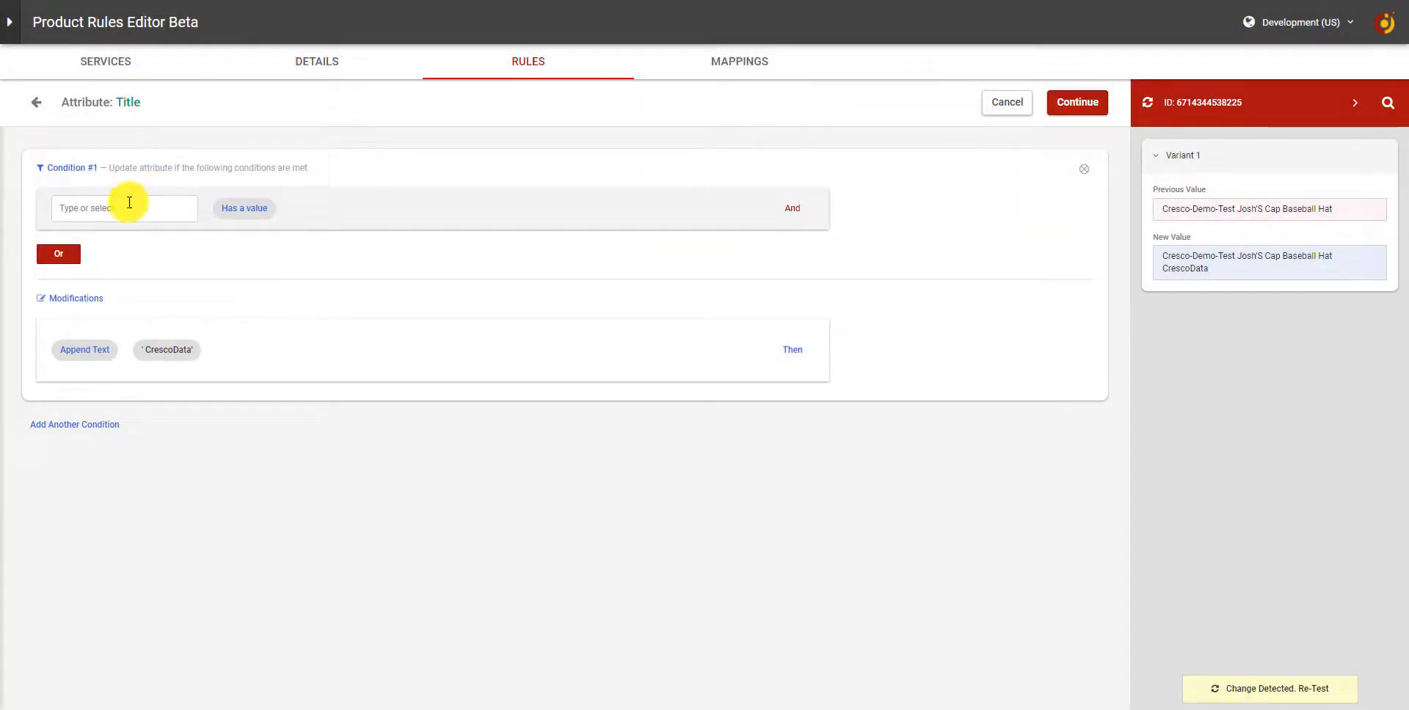
# Set the condition's attribute to the source attribute id
pyautogui.click(129, 203)
pyautogui.write('id')
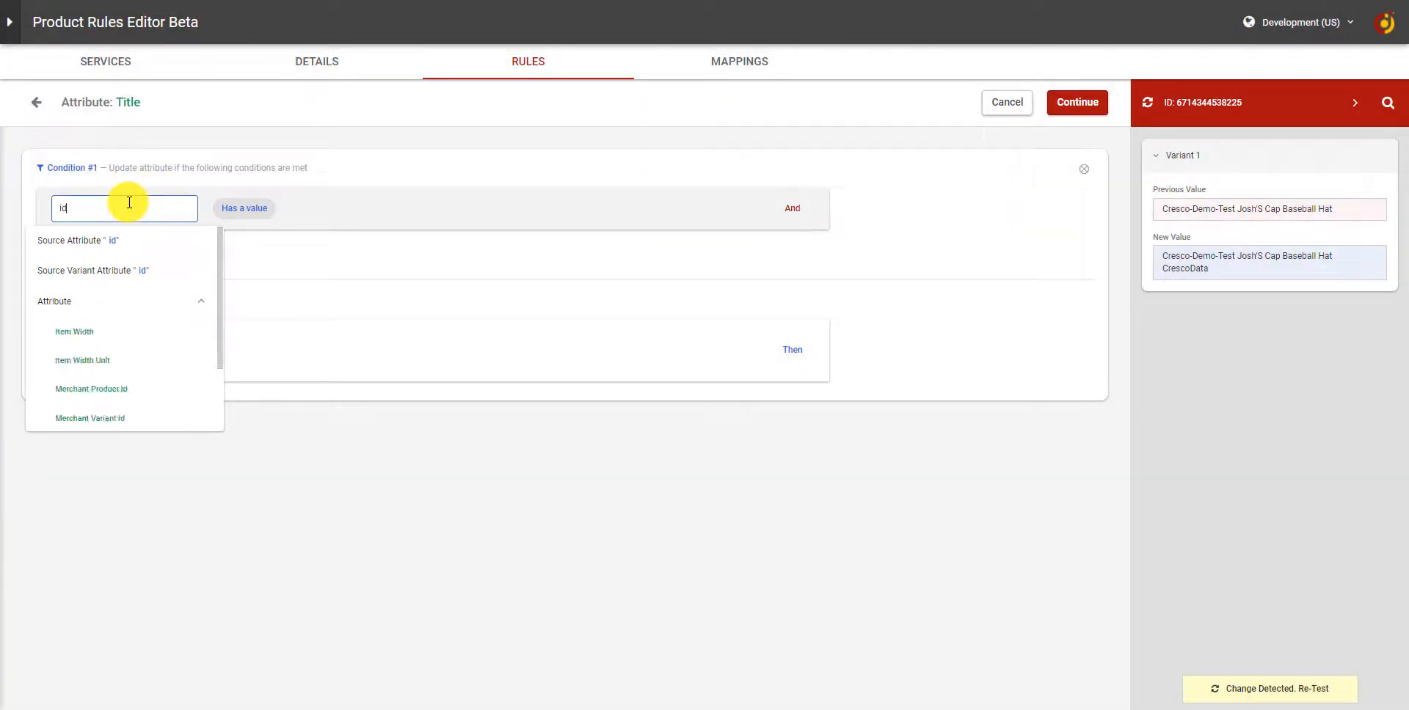
pyautogui.press('Return')
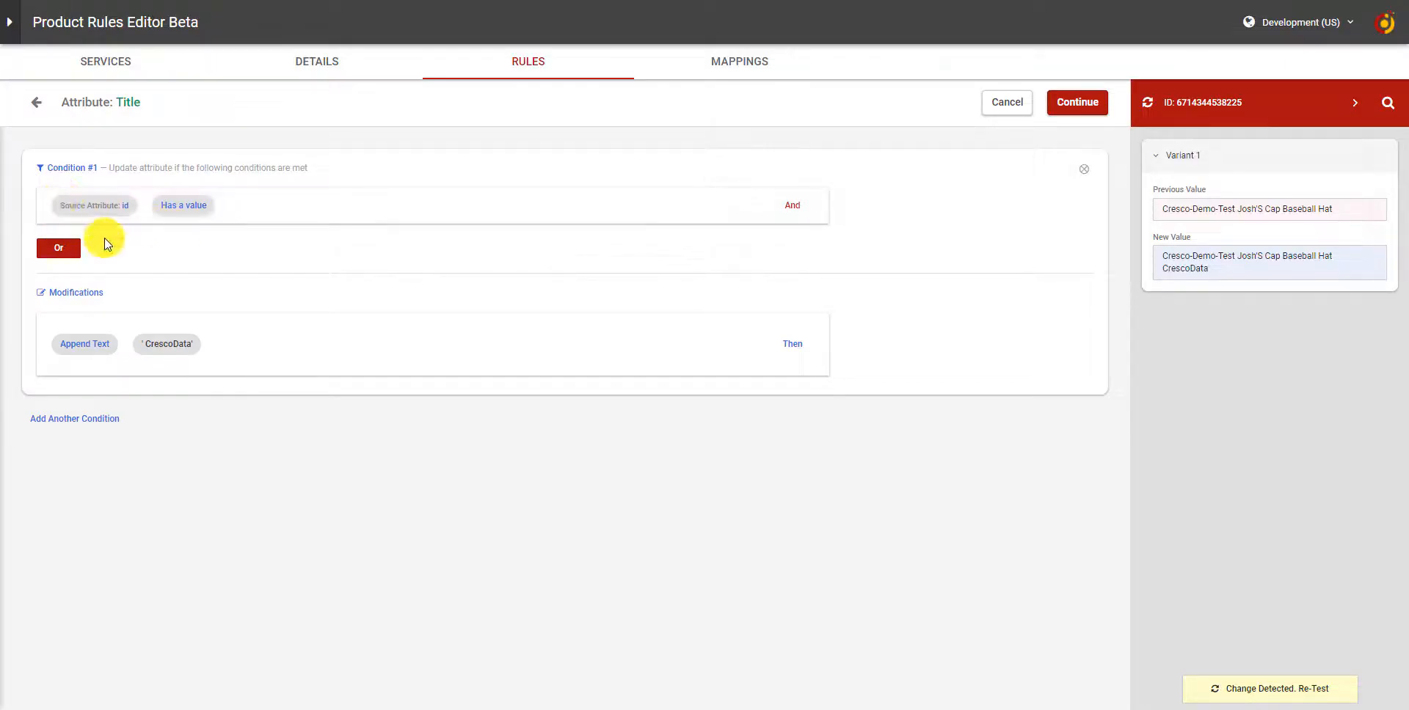
# Set the condition operator to Contains One Of Text with case sensitivity False
pyautogui.click(183, 209)
pyautogui.scroll(-2, 230, 342)
pyautogui.scroll(-3, 232, 344)
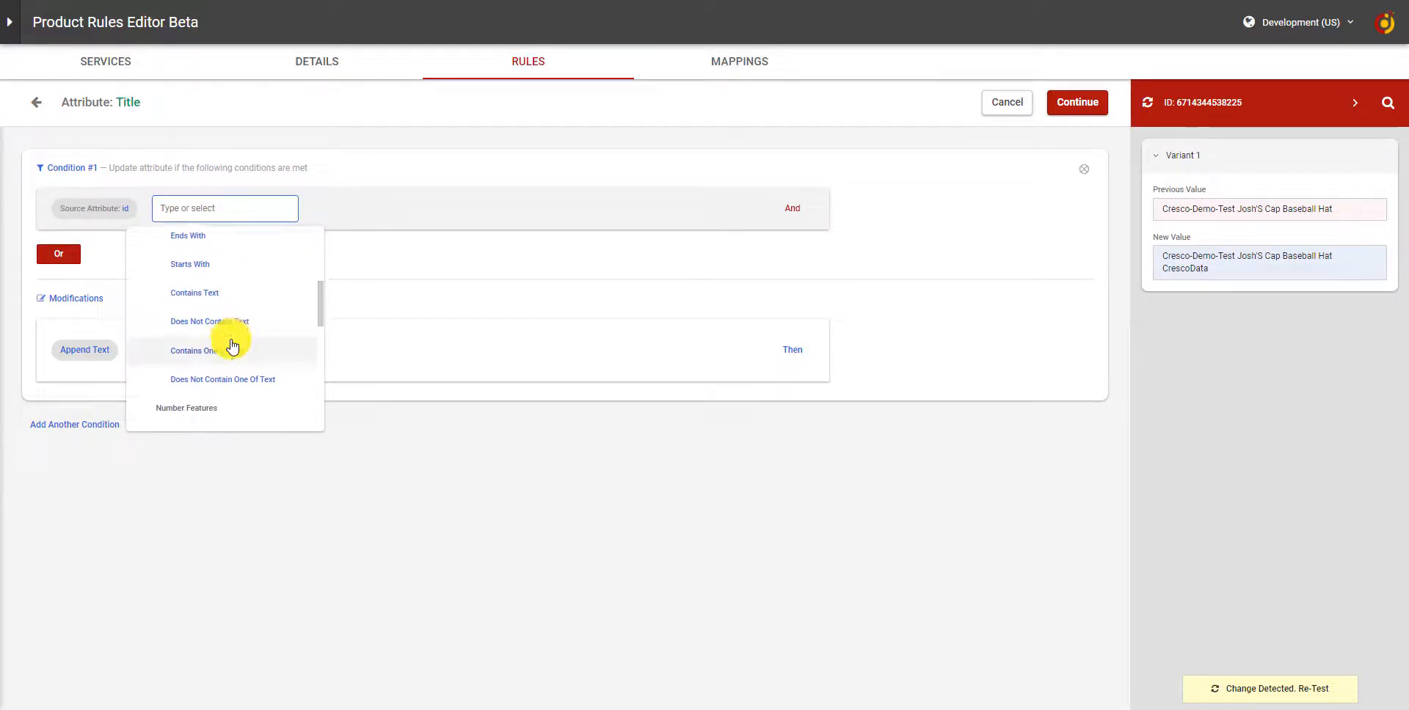
pyautogui.click(232, 345)
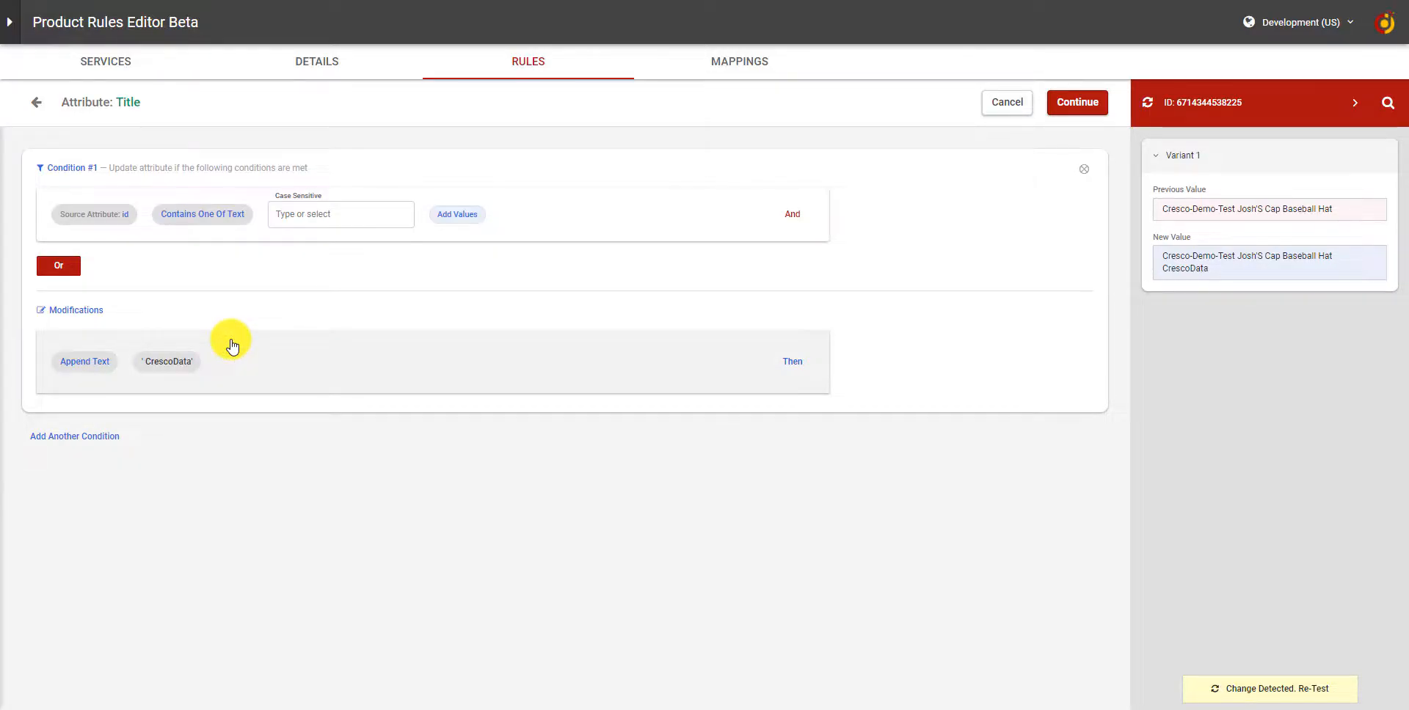
pyautogui.click(330, 213)
pyautogui.click(332, 288)
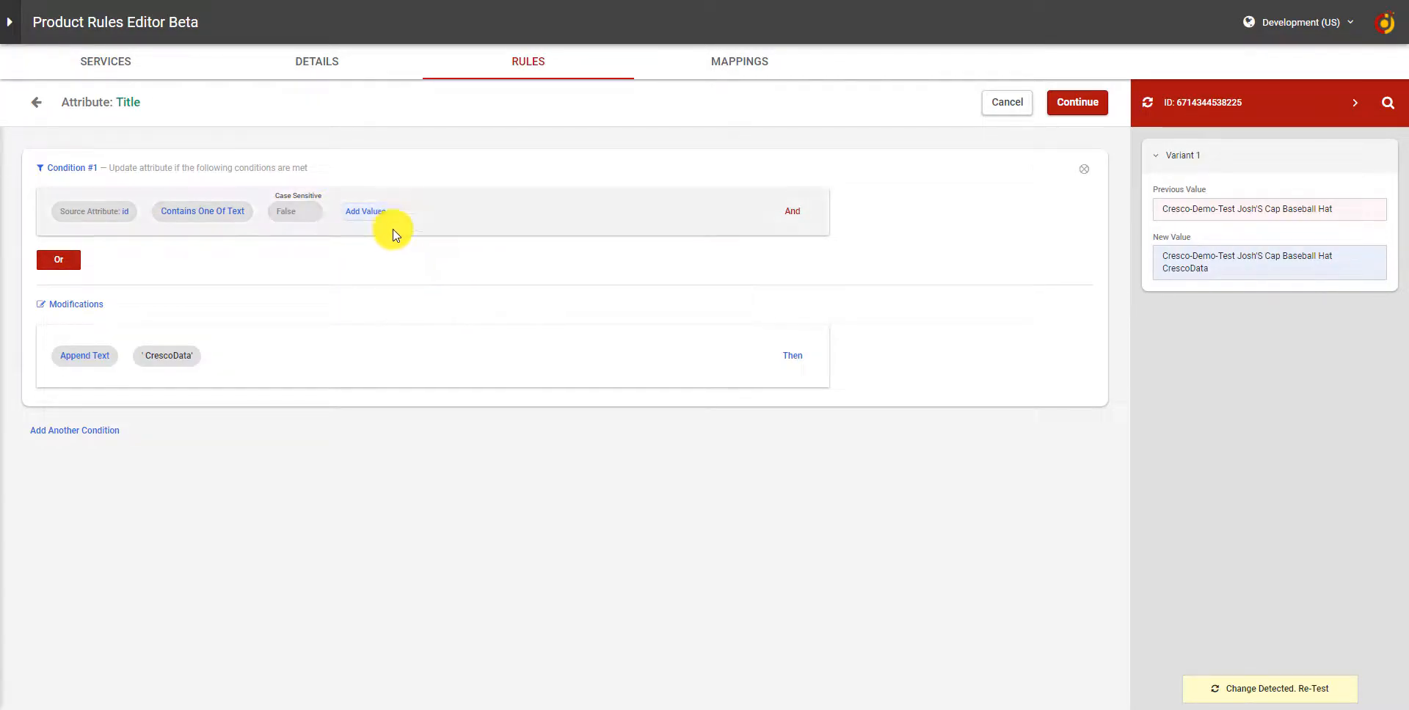
# Copy the product IDs from the spreadsheet and paste them as the condition's values, then apply
pyautogui.click(373, 214)
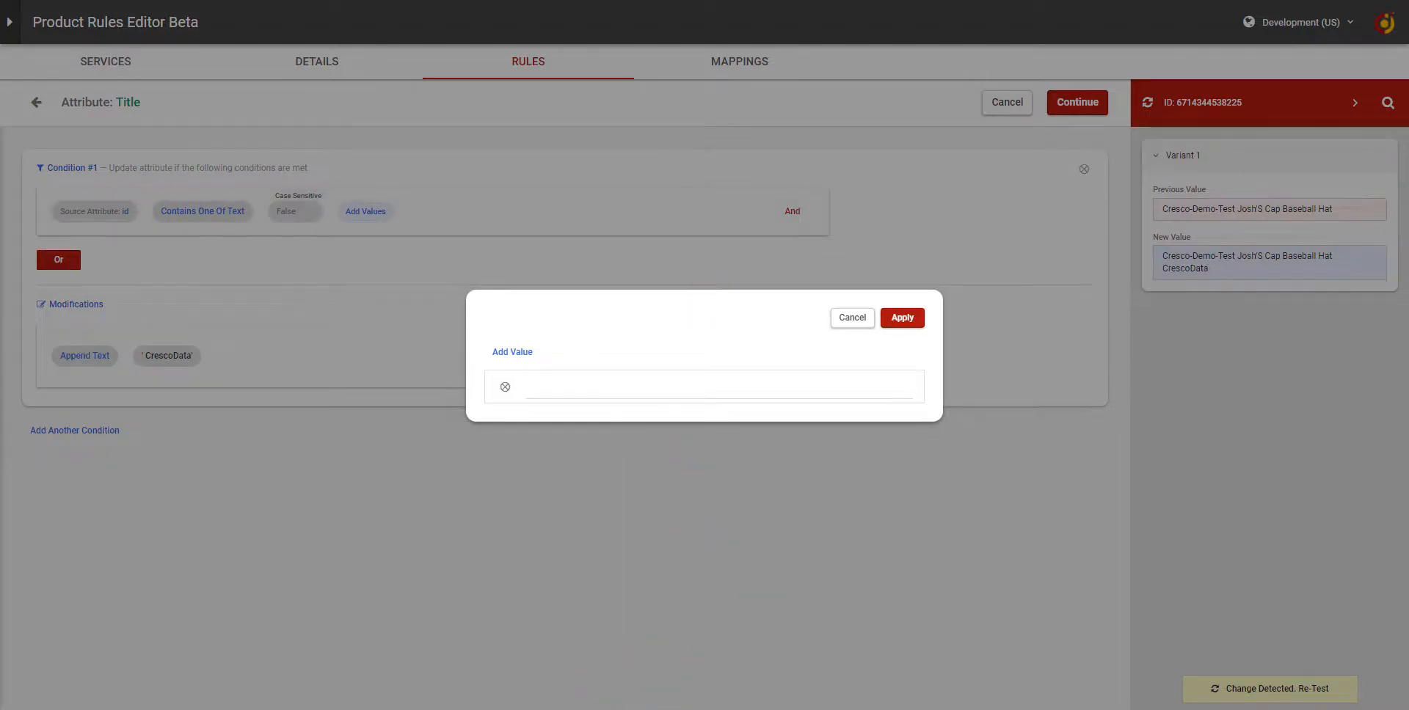
pyautogui.click(664, 709)
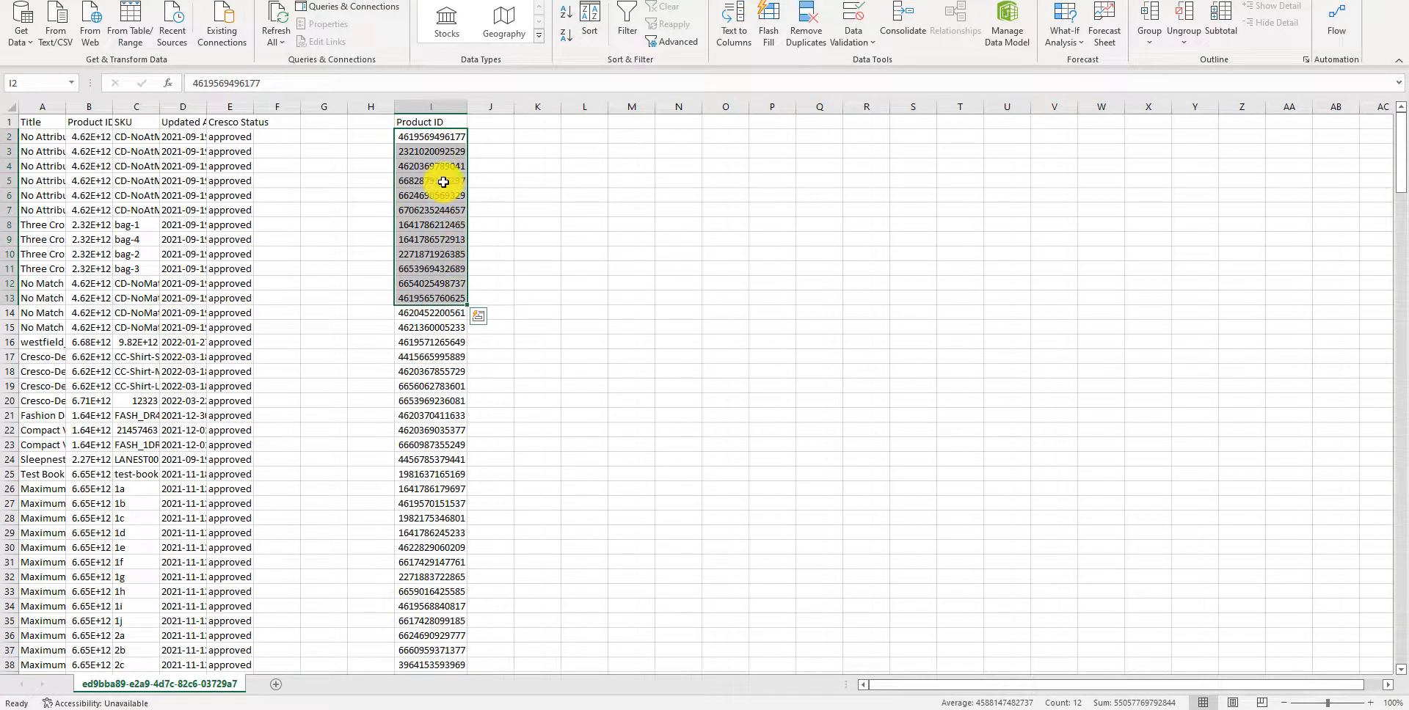
pyautogui.hotkey('ctrl', 'c')
pyautogui.hotkey('alt', 'Tab')
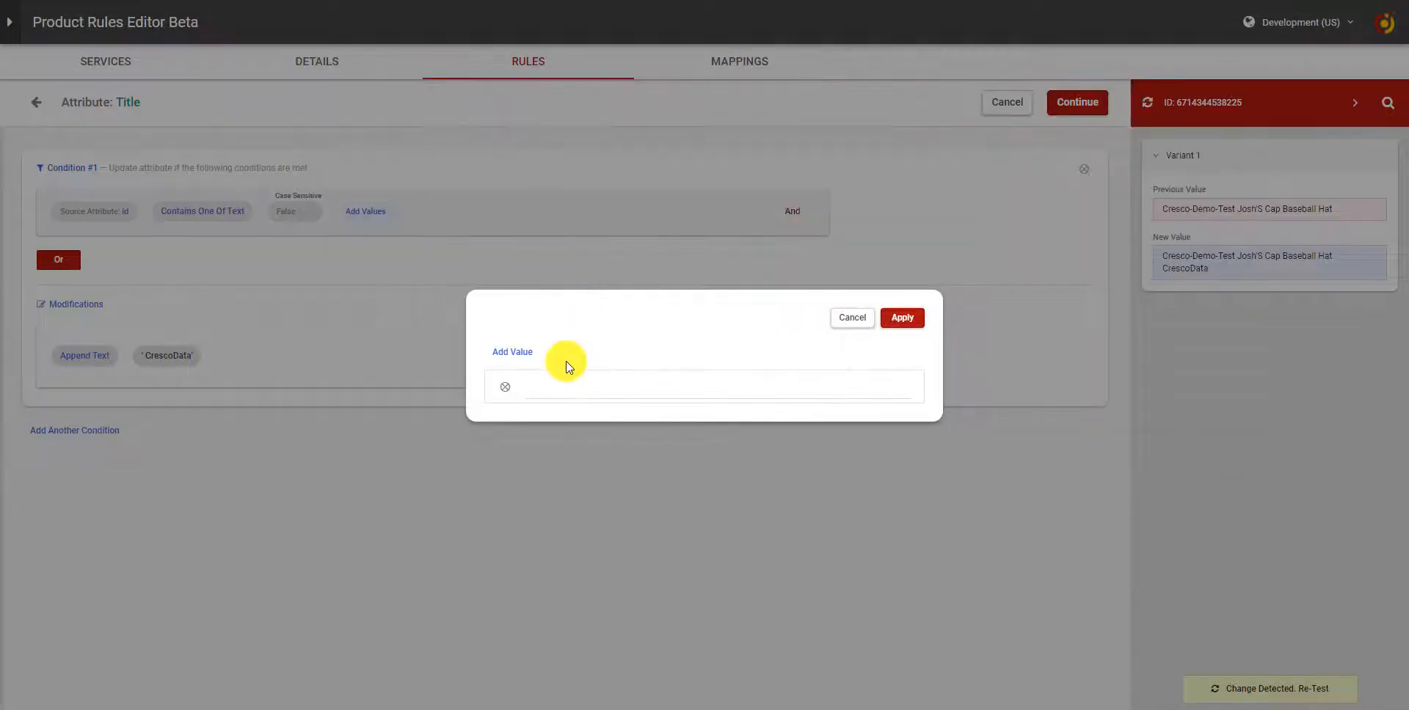
pyautogui.click(561, 378)
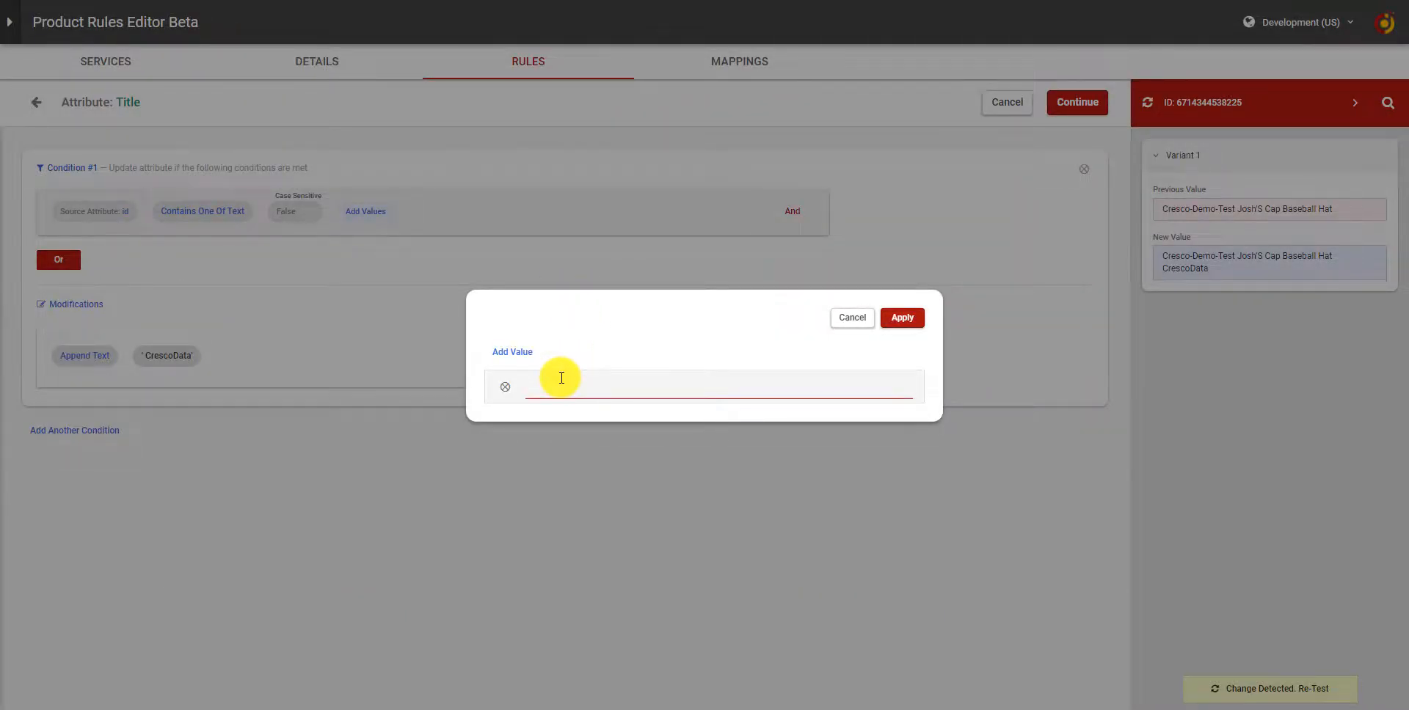
pyautogui.rightClick(560, 378)
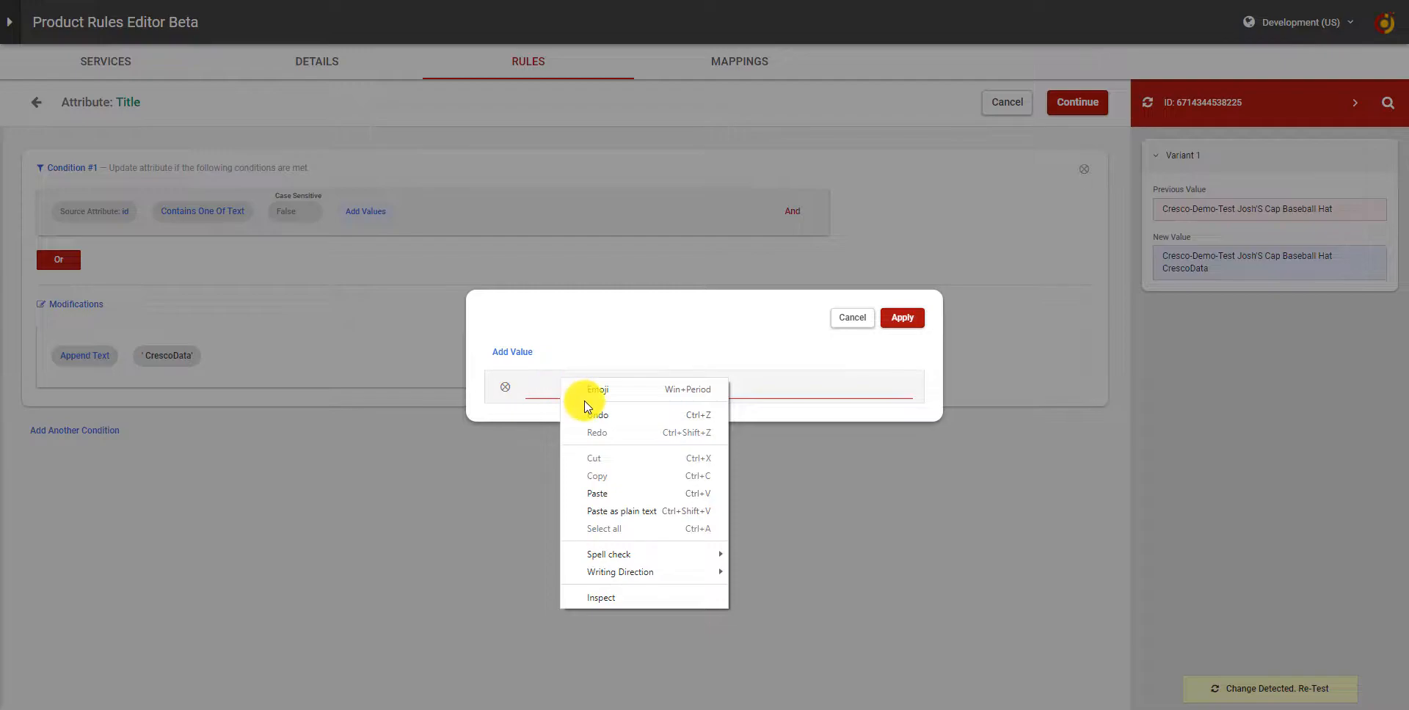
pyautogui.click(585, 499)
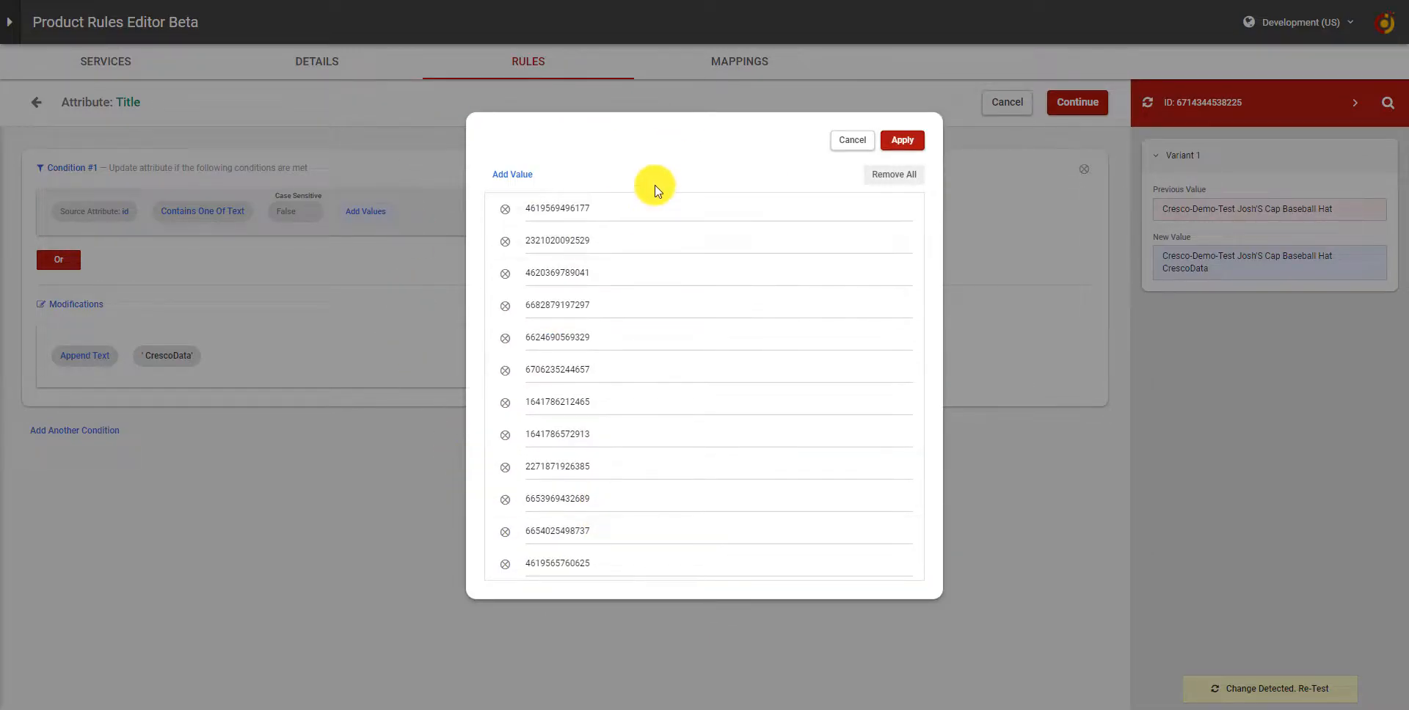
pyautogui.click(915, 146)
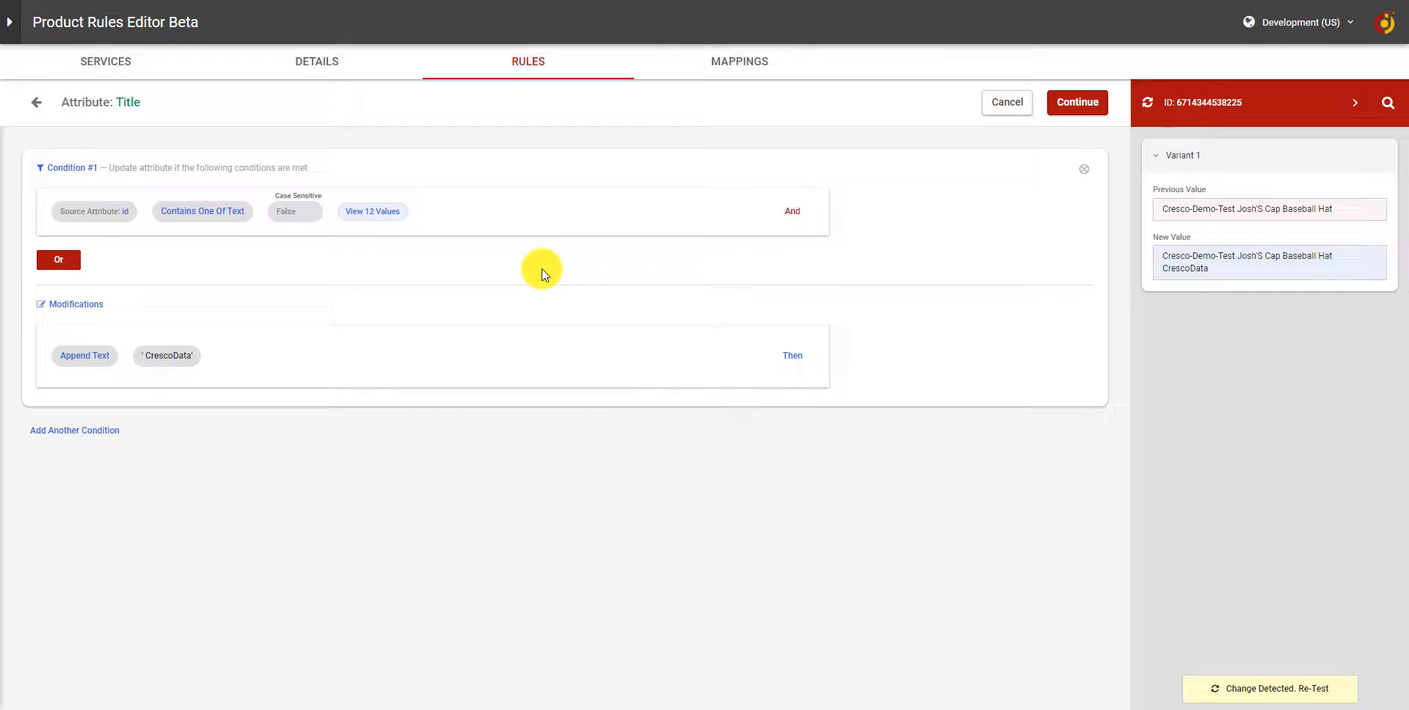
# Delete the new condition from the Title rule
pyautogui.click(1086, 174)
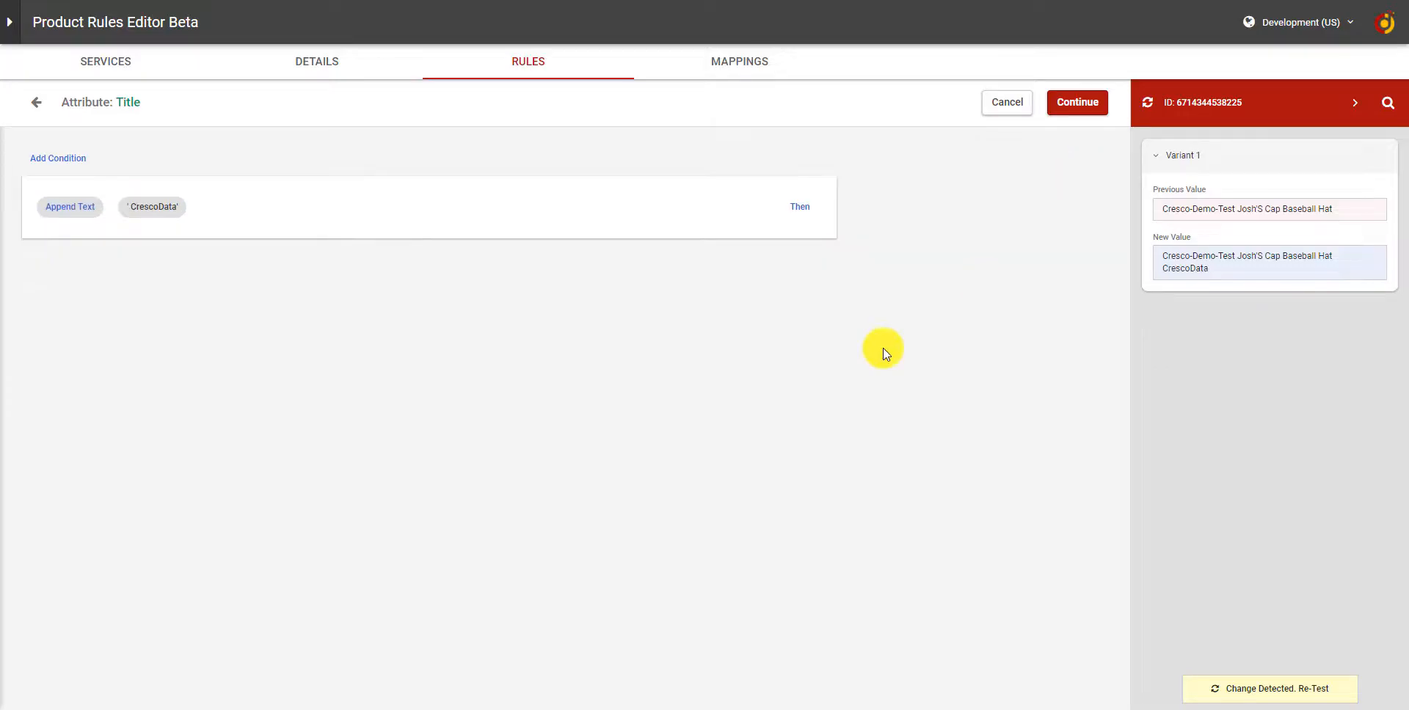
# Browse the Features & Rules options available for the modification
pyautogui.click(74, 216)
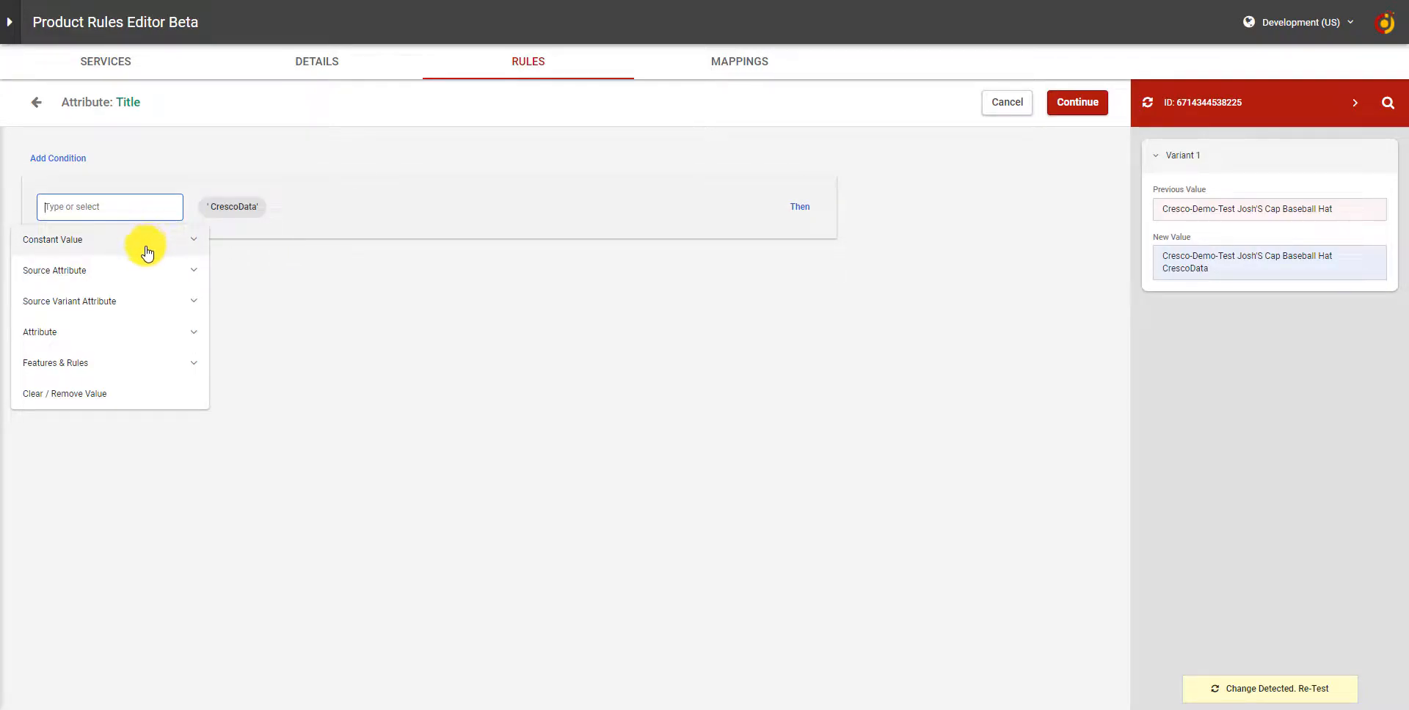
pyautogui.click(175, 363)
pyautogui.scroll(-3, 175, 364)
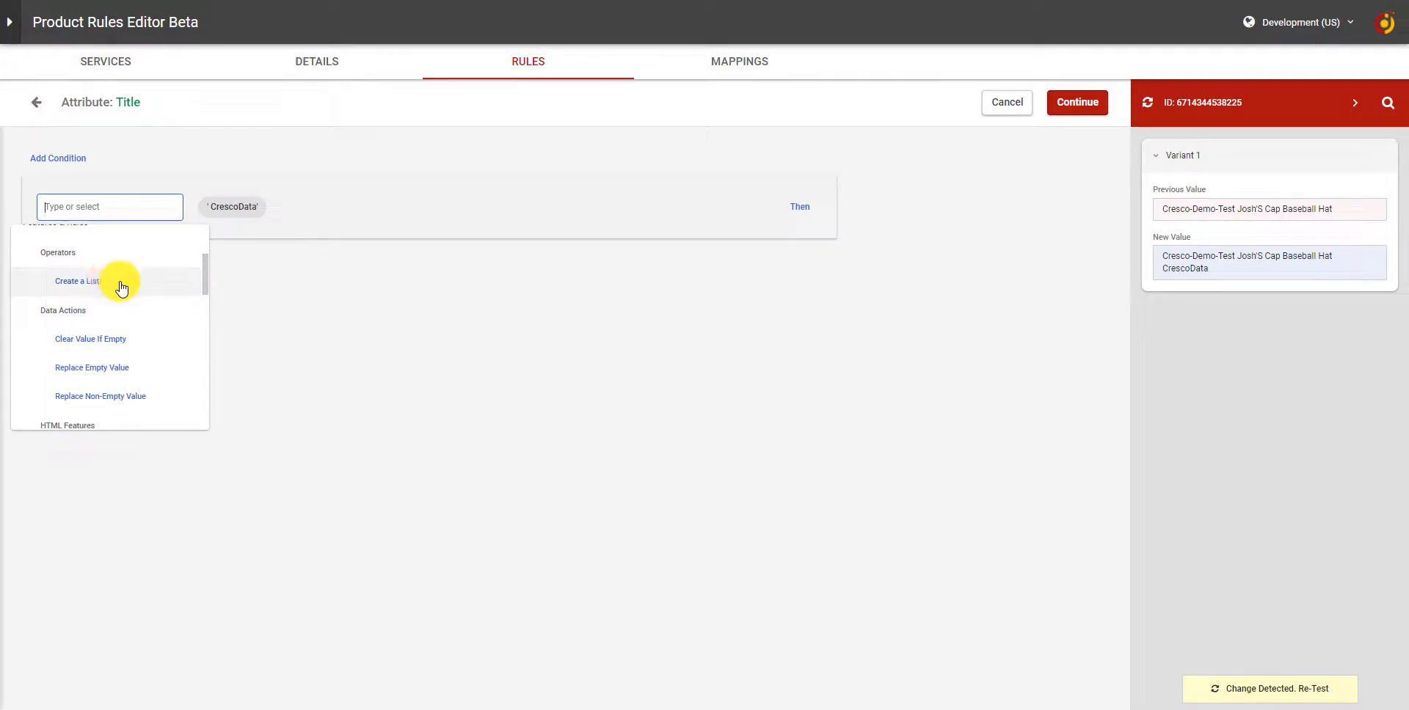
pyautogui.scroll(-4, 120, 359)
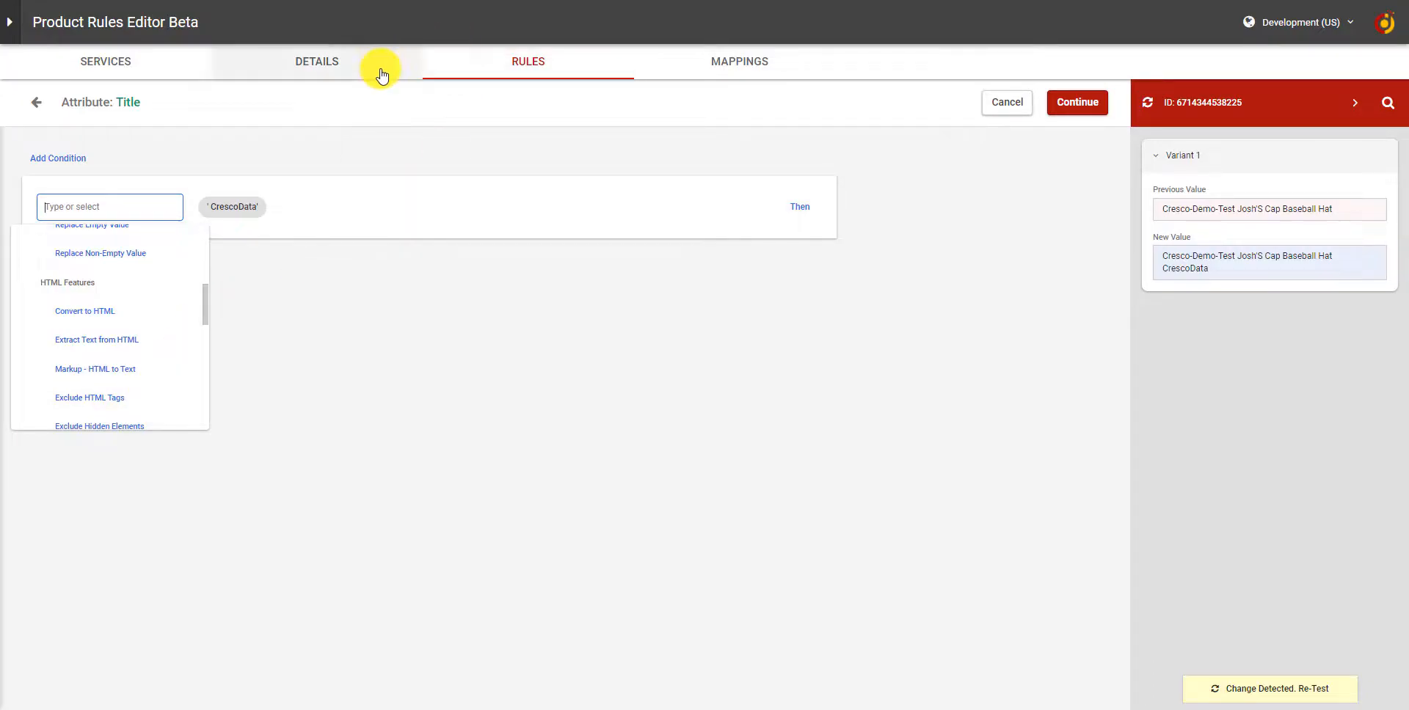
pyautogui.click(328, 329)
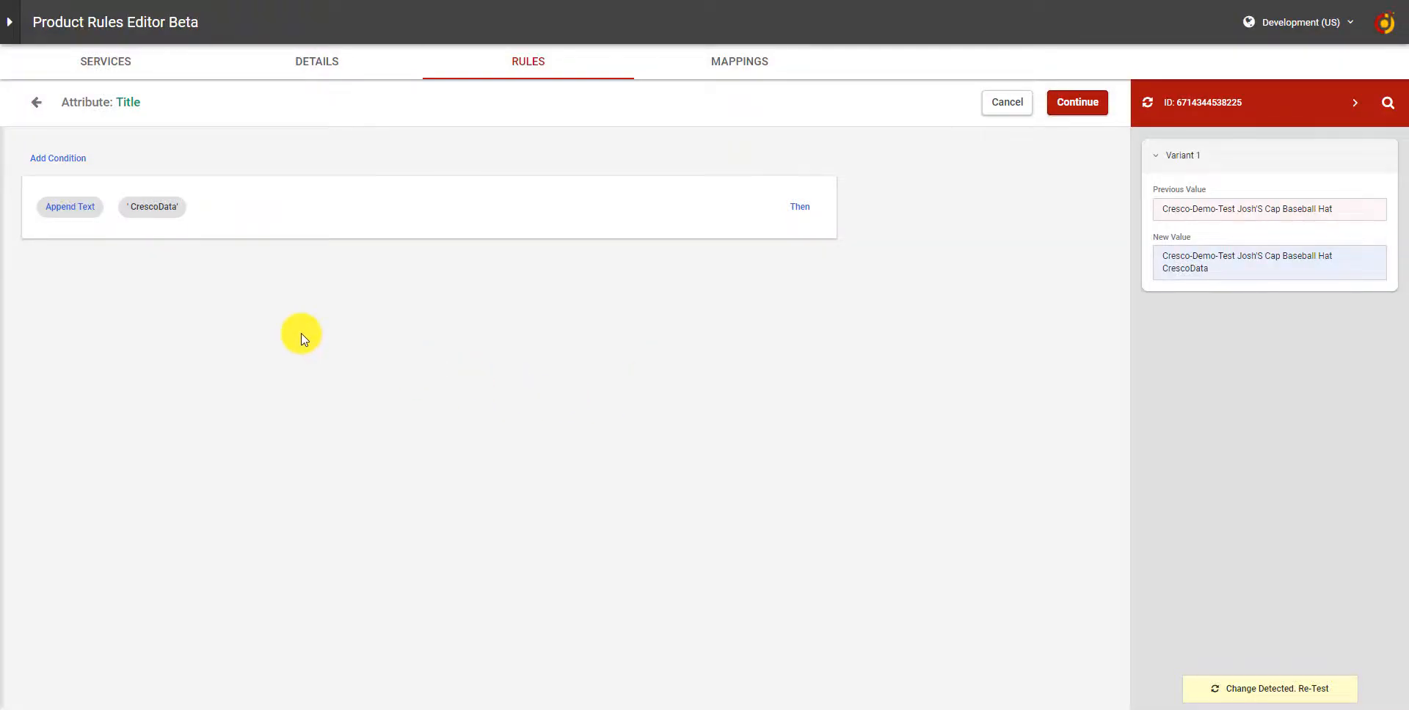
# Change the appended text to 'CrescoData Brand'
pyautogui.click(175, 211)
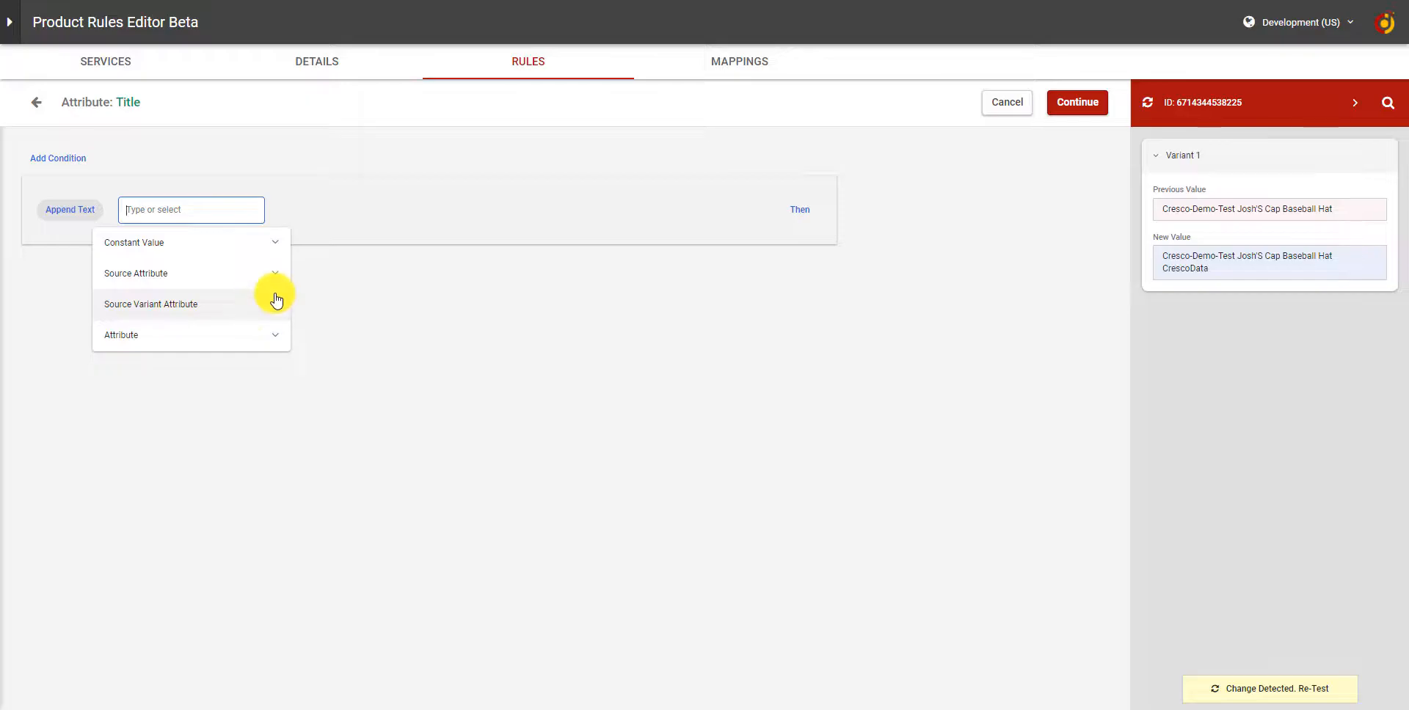
pyautogui.click(248, 338)
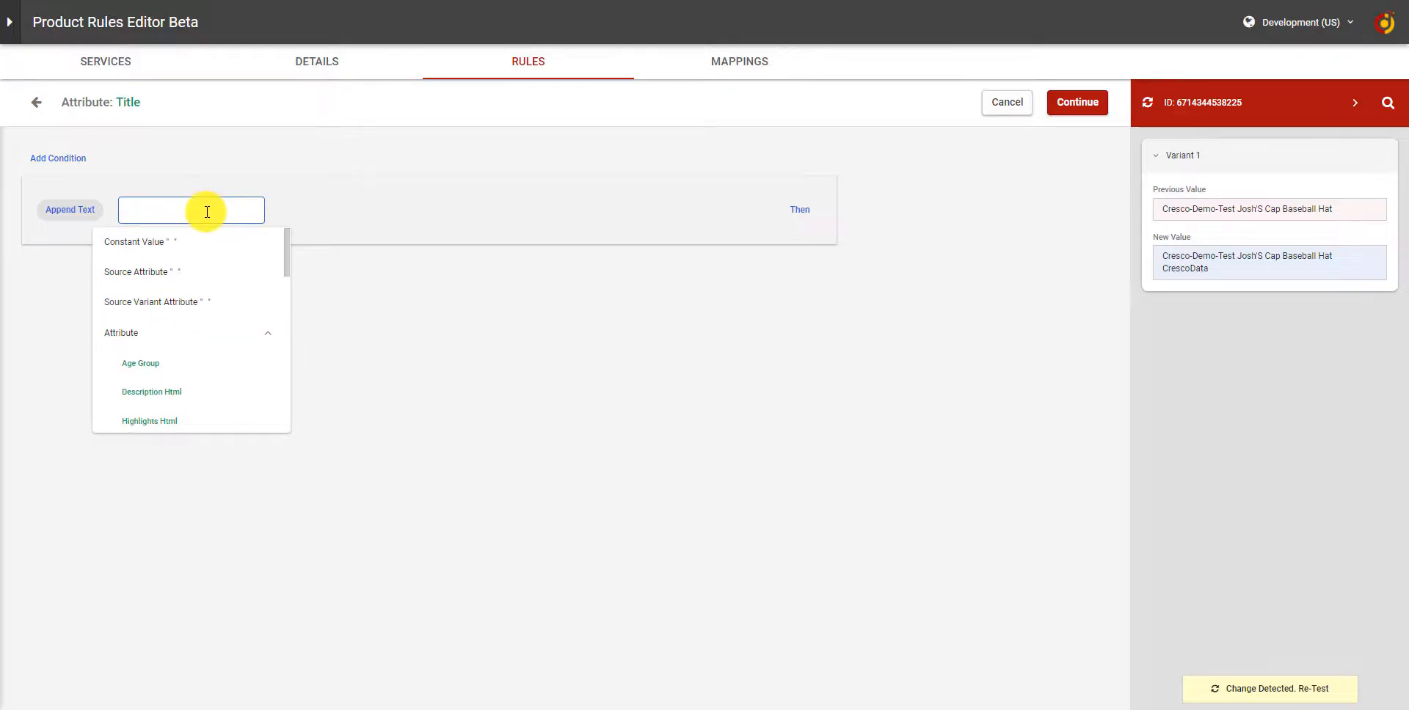
pyautogui.write('CrescoData Brand')
pyautogui.press('Return')
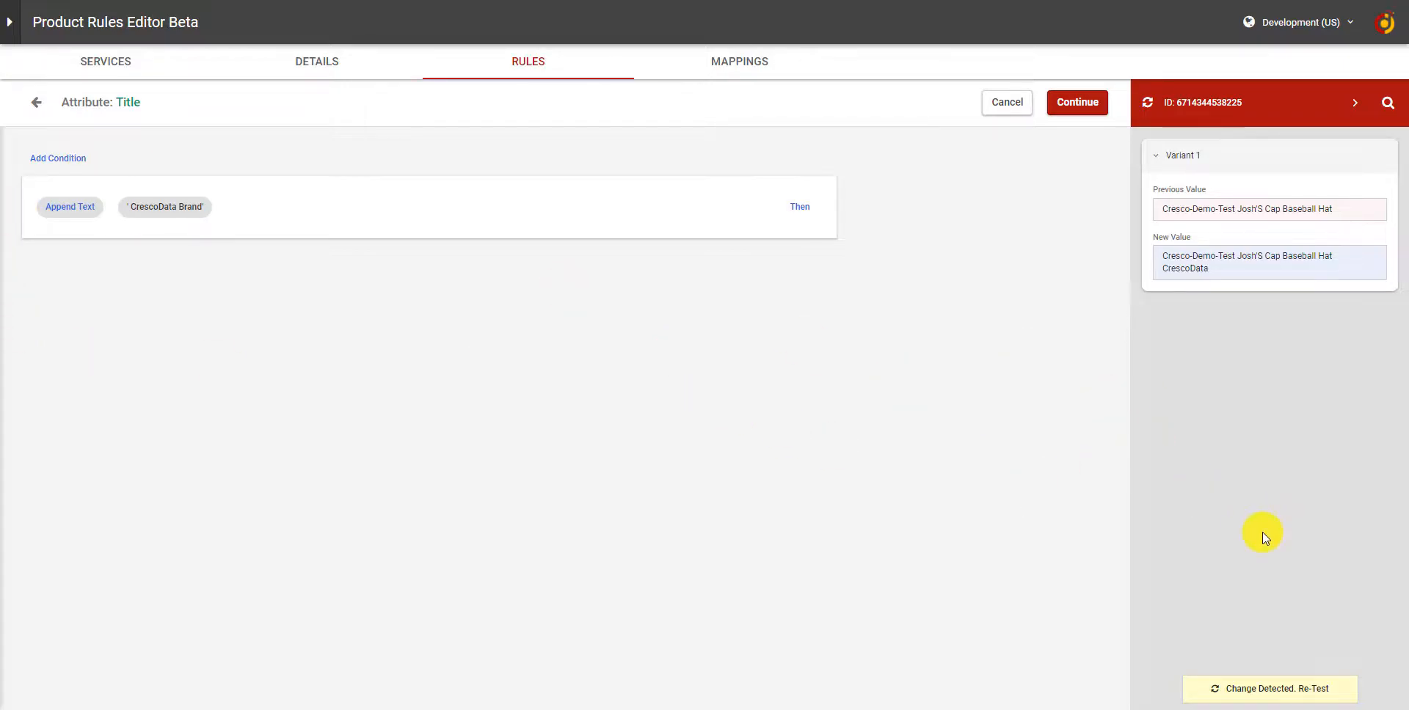
# Re-test the rule and compare the previous and new title values
pyautogui.click(1252, 692)
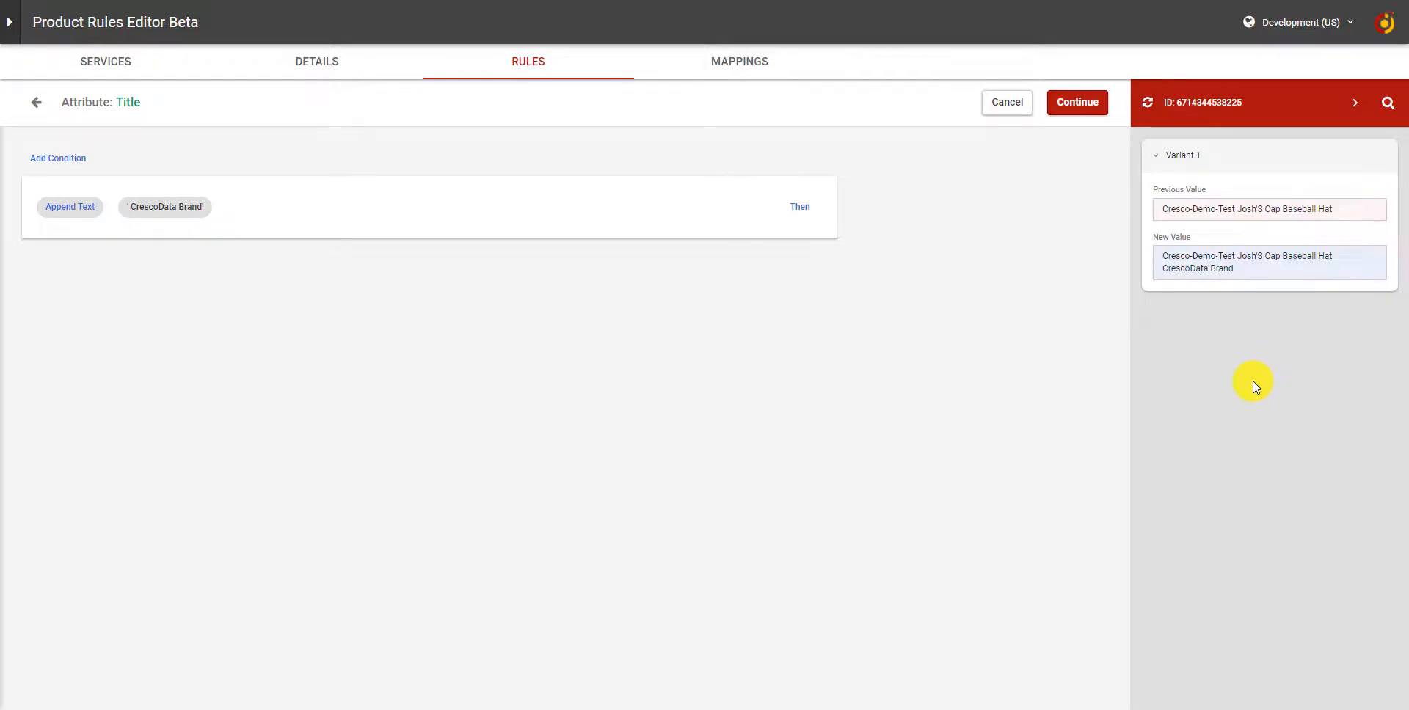
pyautogui.tripleClick(1222, 212)
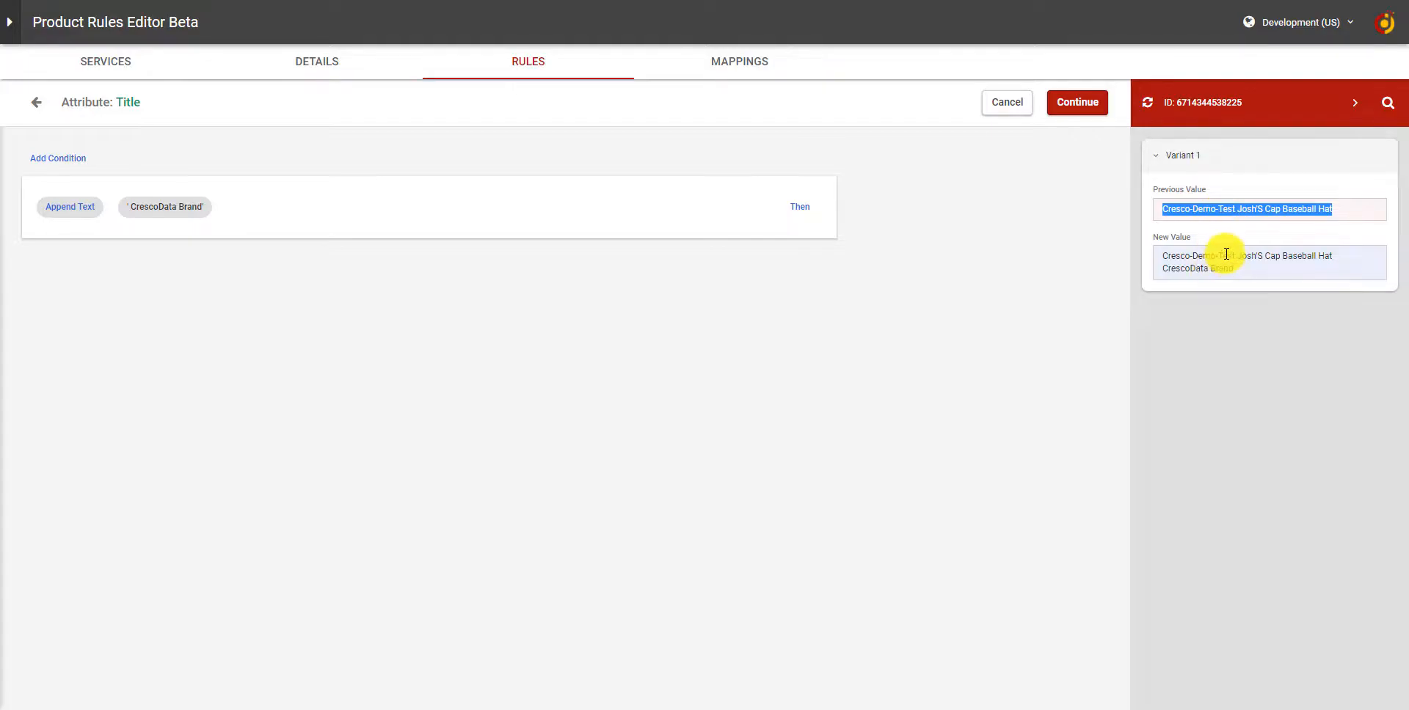
pyautogui.moveTo(1161, 270); pyautogui.dragTo(1234, 275)
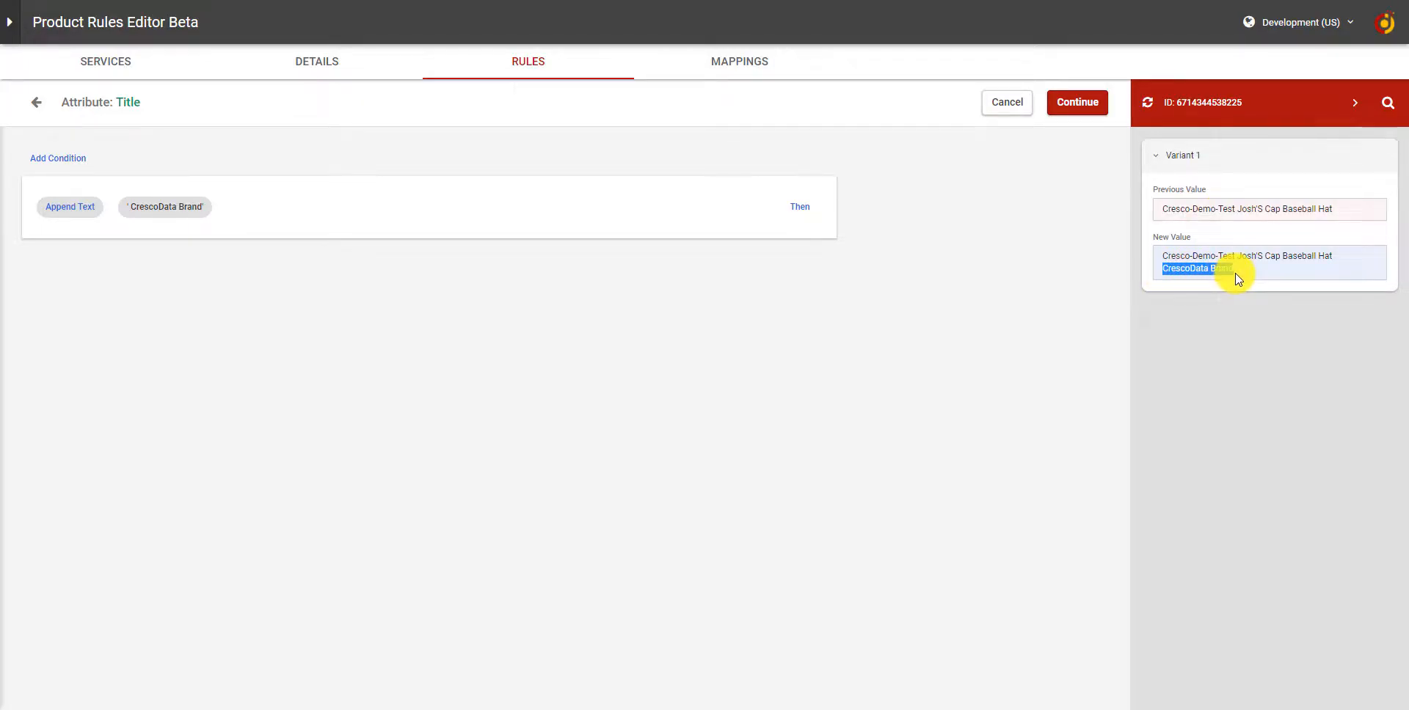
pyautogui.click(1250, 363)
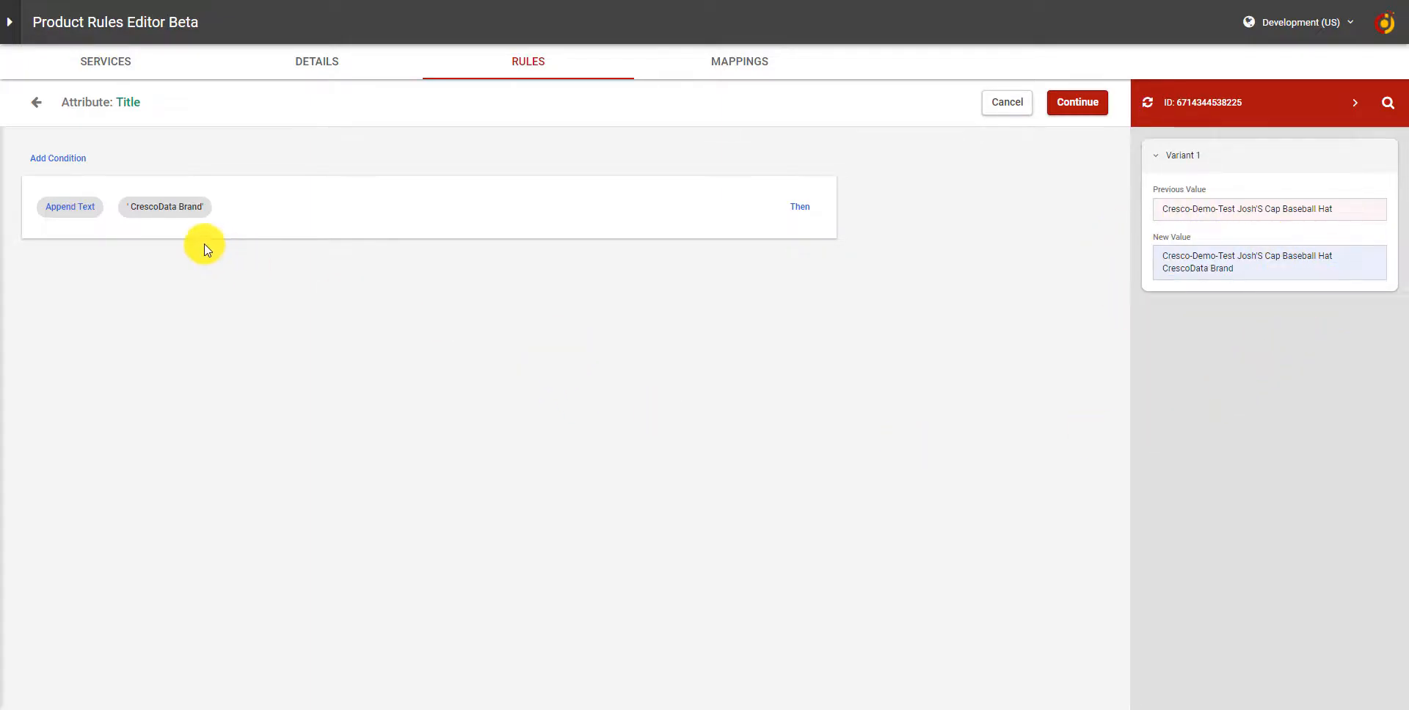
# Chain a second Append Text step to the Title rule that appends the Brand attribute
pyautogui.click(807, 206)
pyautogui.click(143, 298)
pyautogui.write('ap')
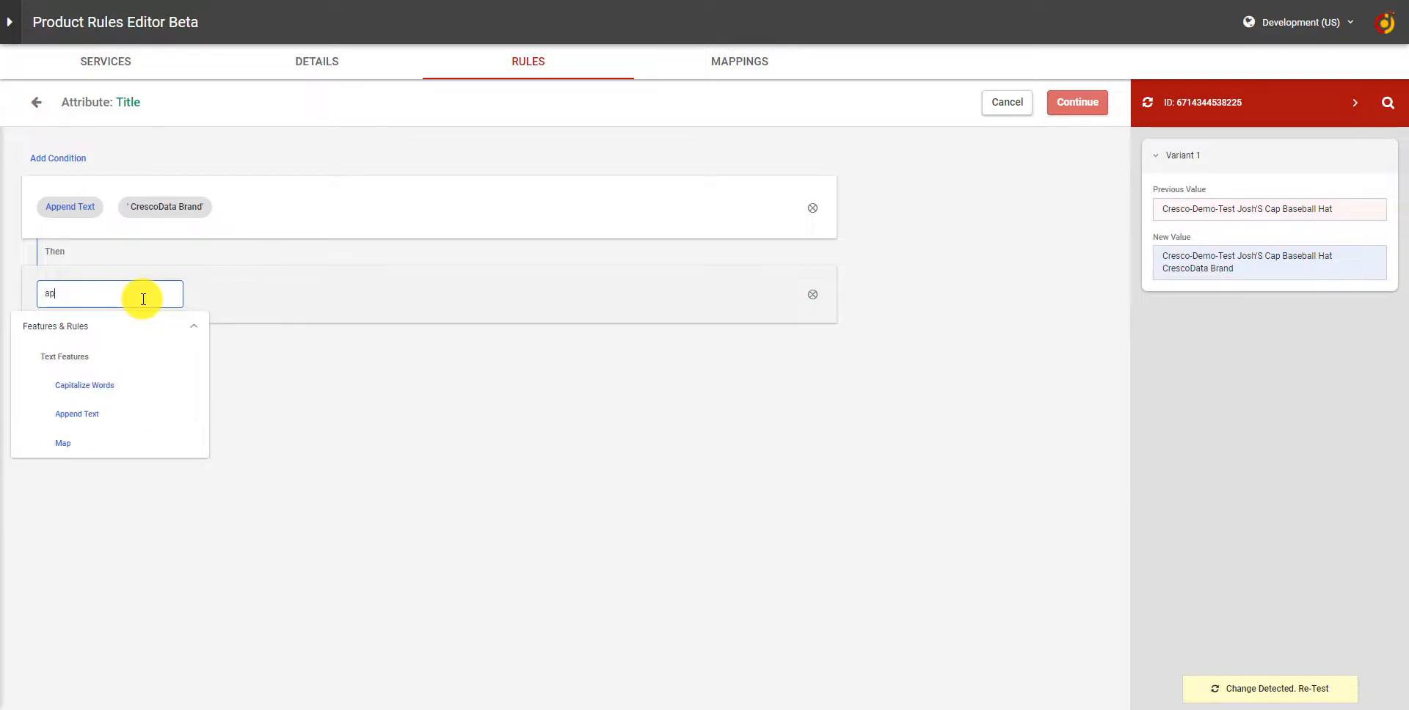
pyautogui.click(129, 412)
pyautogui.click(235, 308)
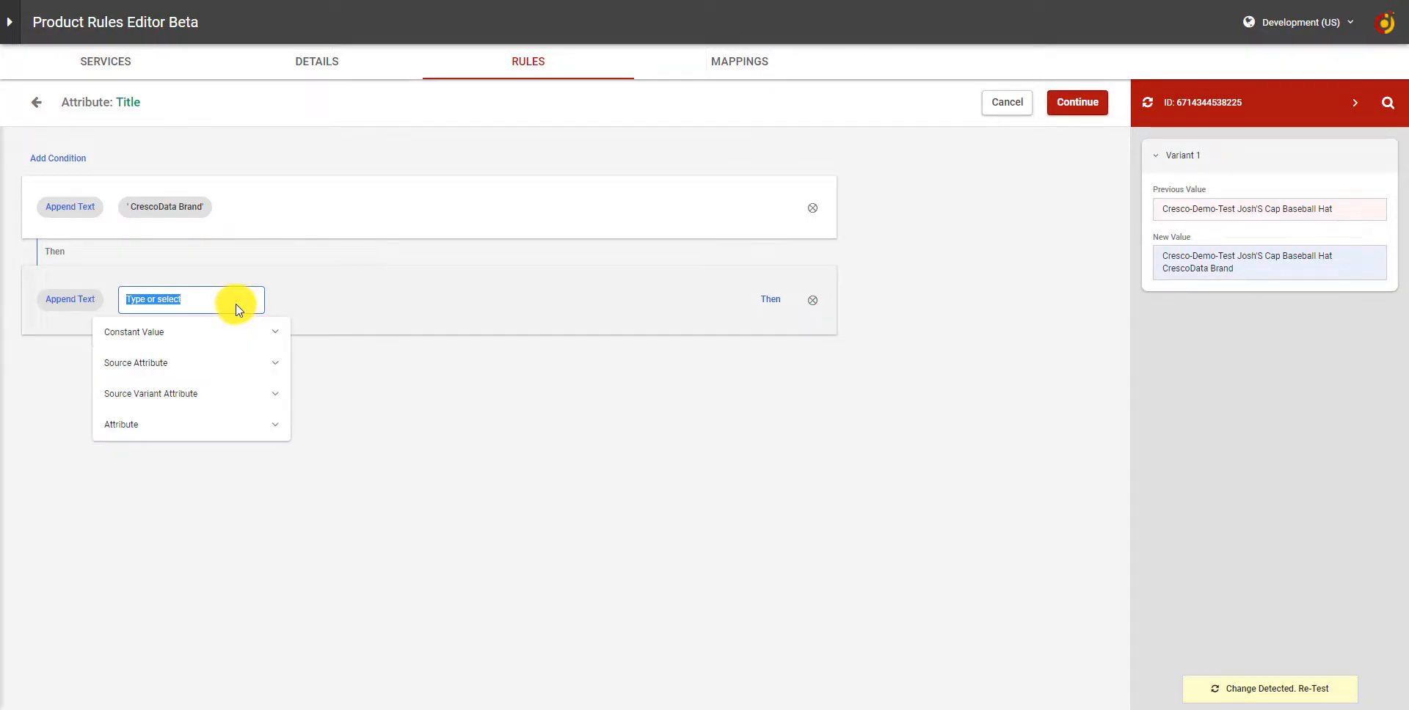
pyautogui.click(189, 423)
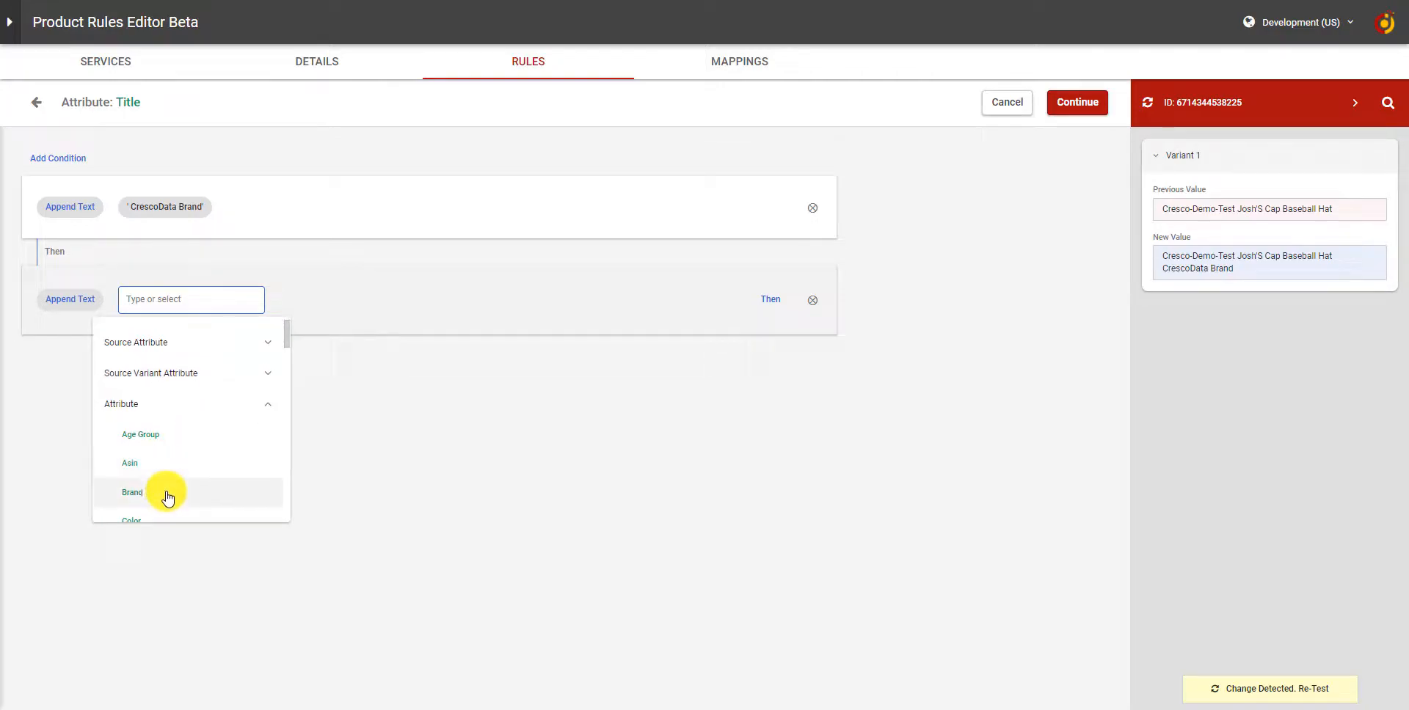
pyautogui.click(163, 493)
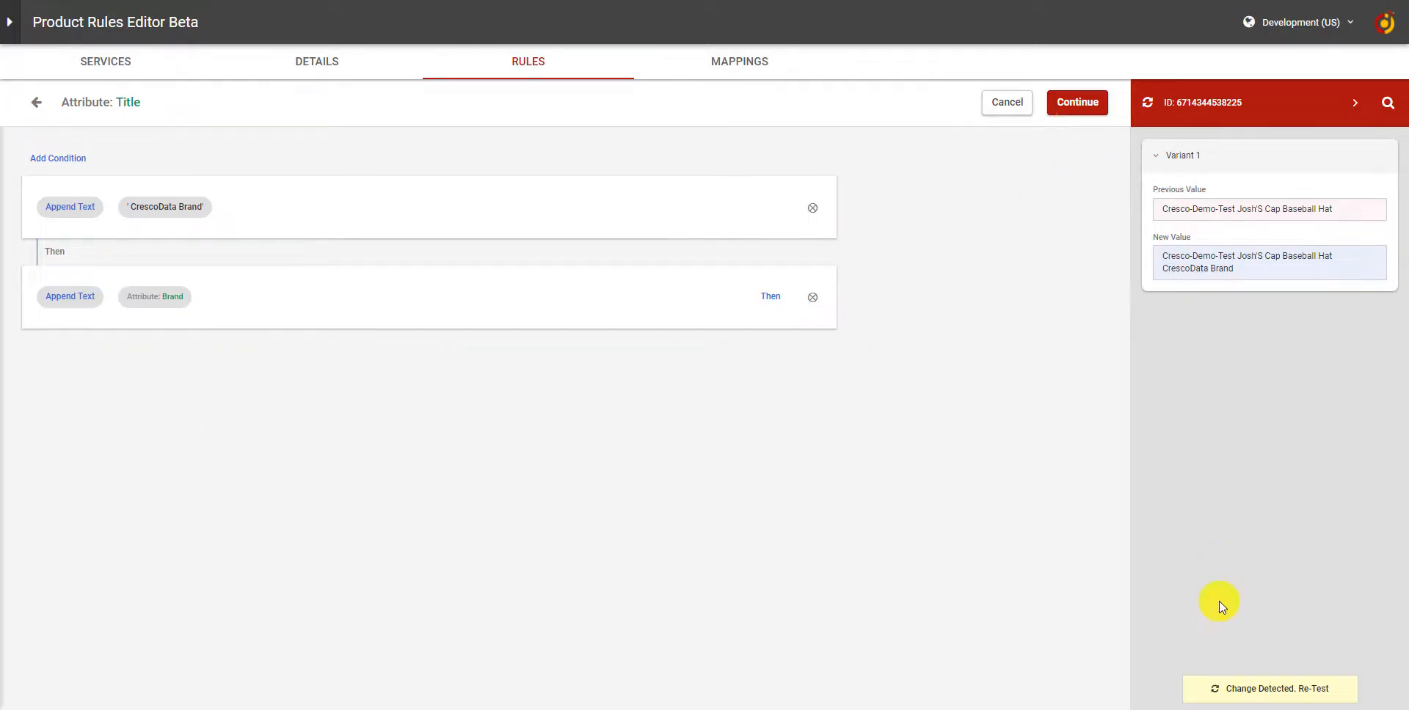
# Re-test the rule, then delete the chained Brand append step
pyautogui.click(1224, 688)
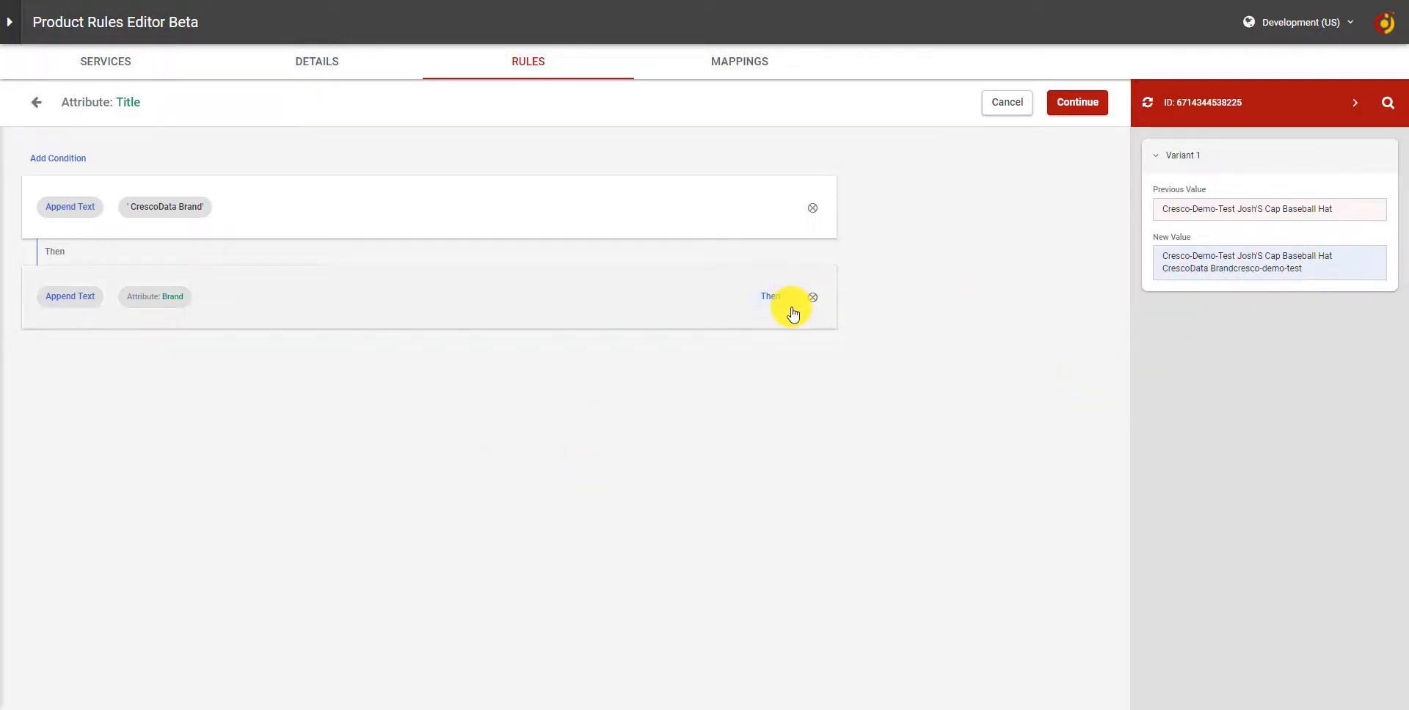
pyautogui.click(812, 298)
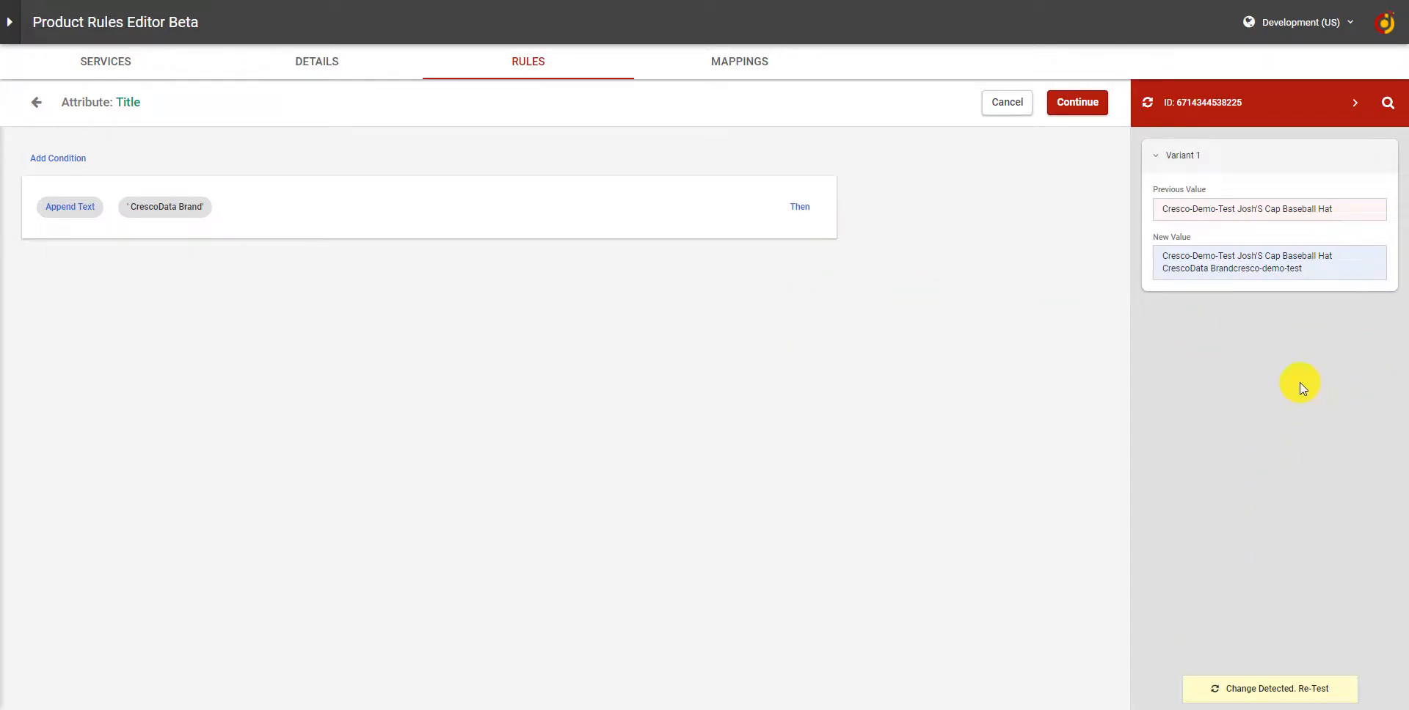
# Copy the SKU 'Big 2.0-' from the product listing and test the rule on that product
pyautogui.click(1388, 105)
pyautogui.click(1209, 109)
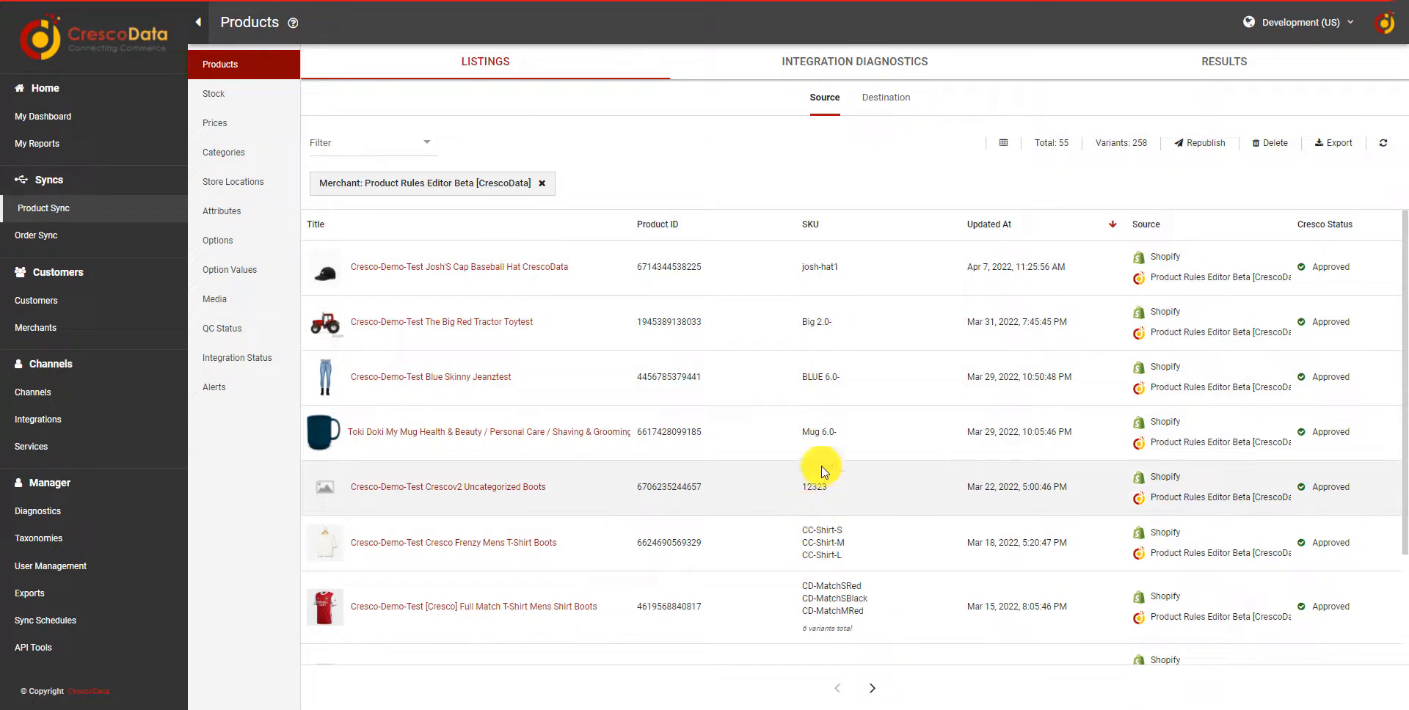
pyautogui.tripleClick(821, 264)
pyautogui.tripleClick(804, 329)
pyautogui.hotkey('ctrl', 'c')
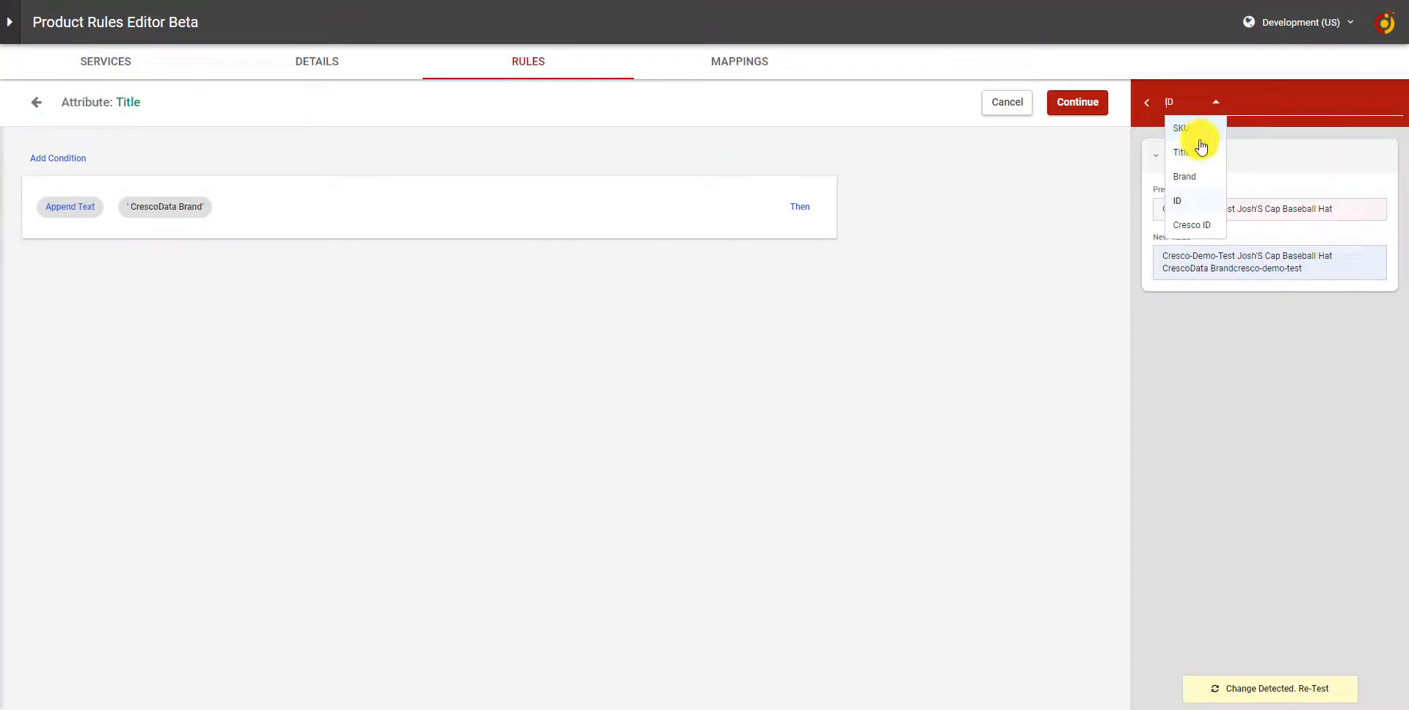
pyautogui.click(1196, 130)
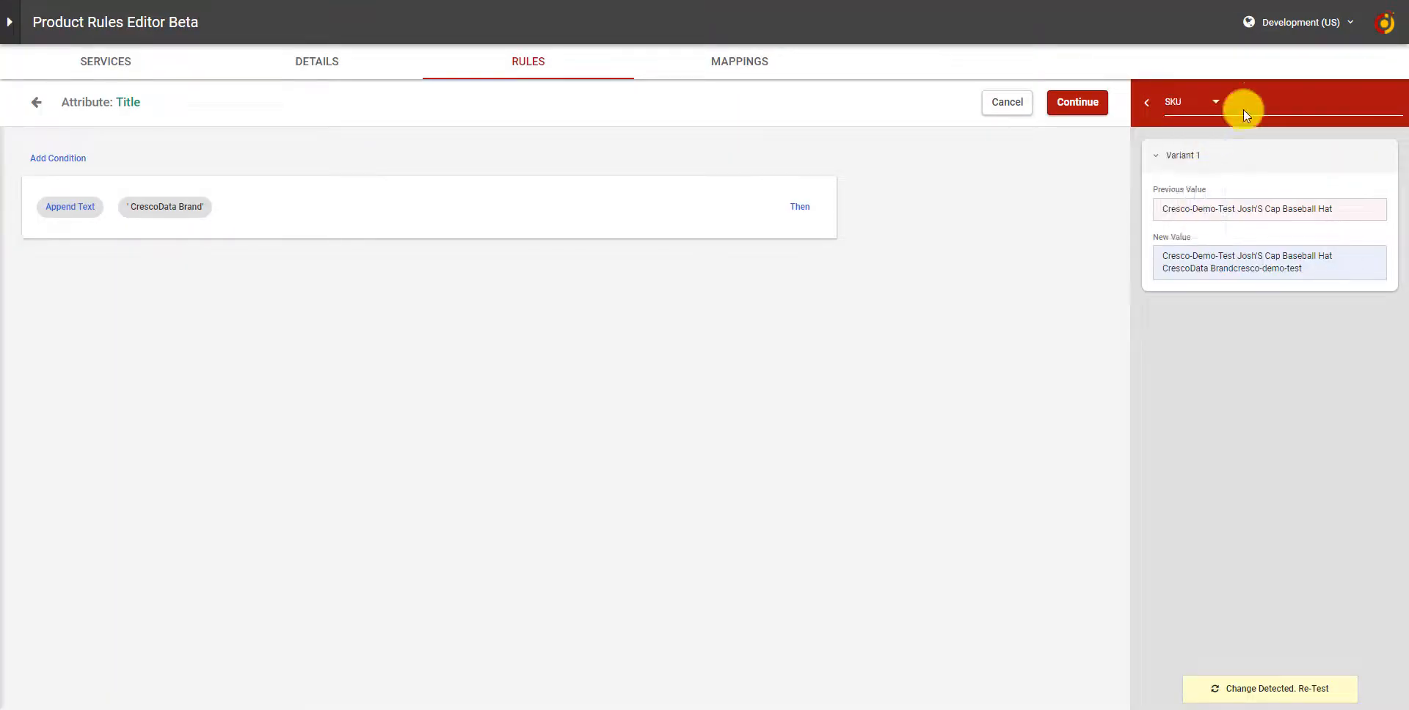
pyautogui.hotkey('ctrl', 'v')
pyautogui.press('Return')
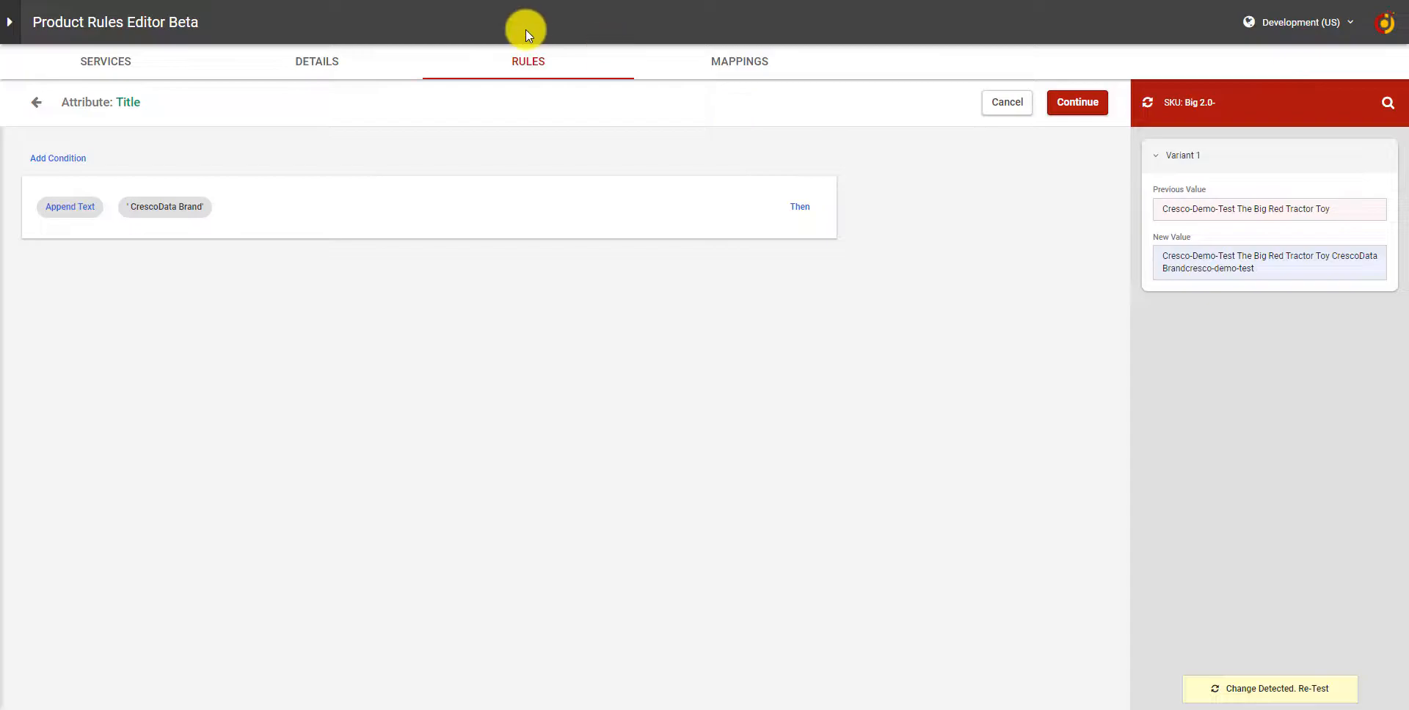
# Open the test panel's search criteria options to review which product fields can be searched
pyautogui.moveTo(1212, 103); pyautogui.dragTo(1169, 102)
pyautogui.click(1387, 102)
pyautogui.click(1208, 103)
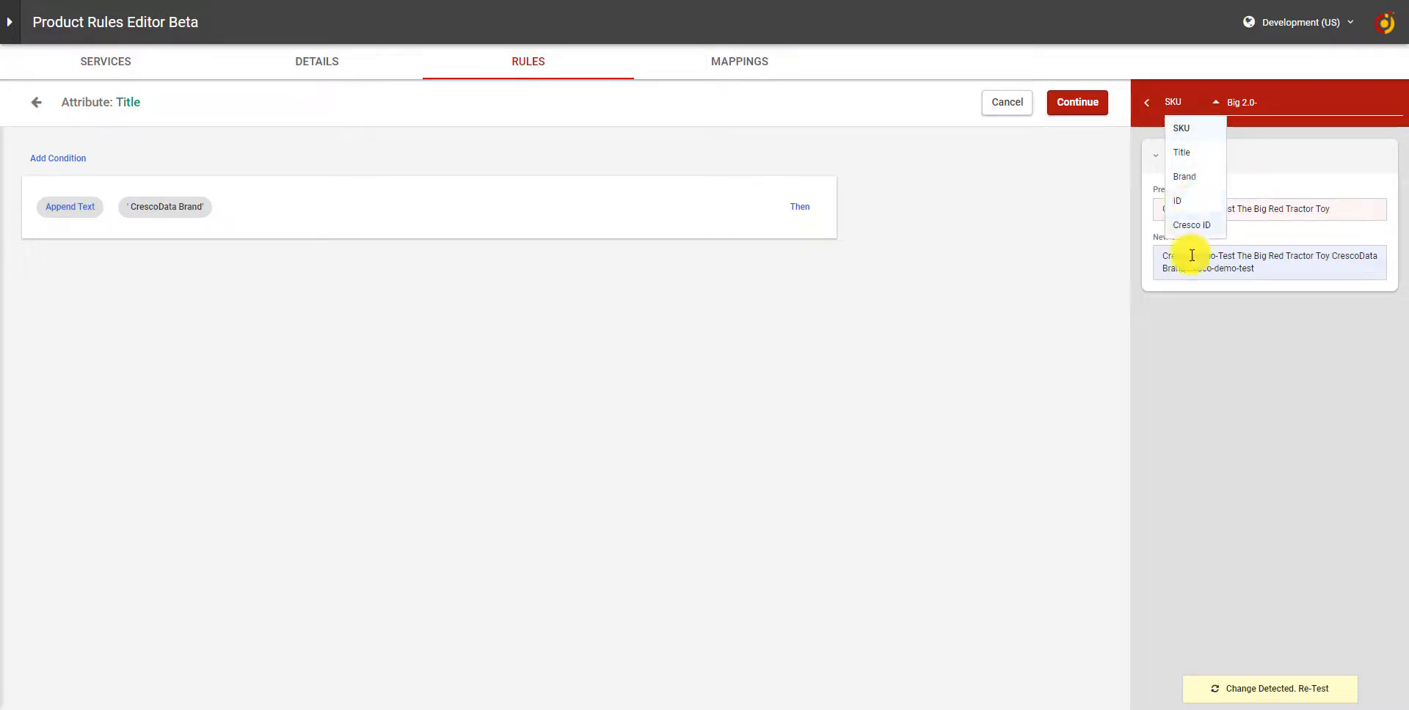
pyautogui.click(1215, 440)
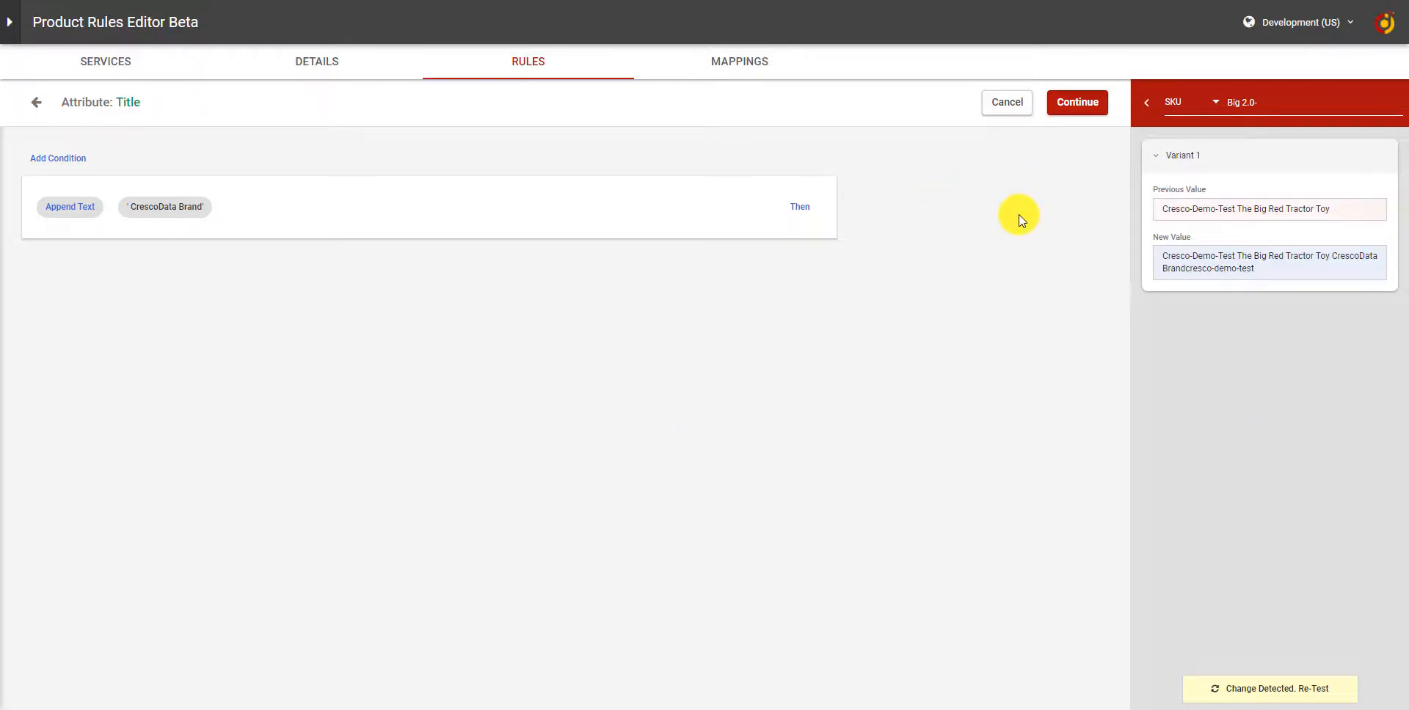
# Continue back to the rules list and save the rule changes
pyautogui.click(1089, 109)
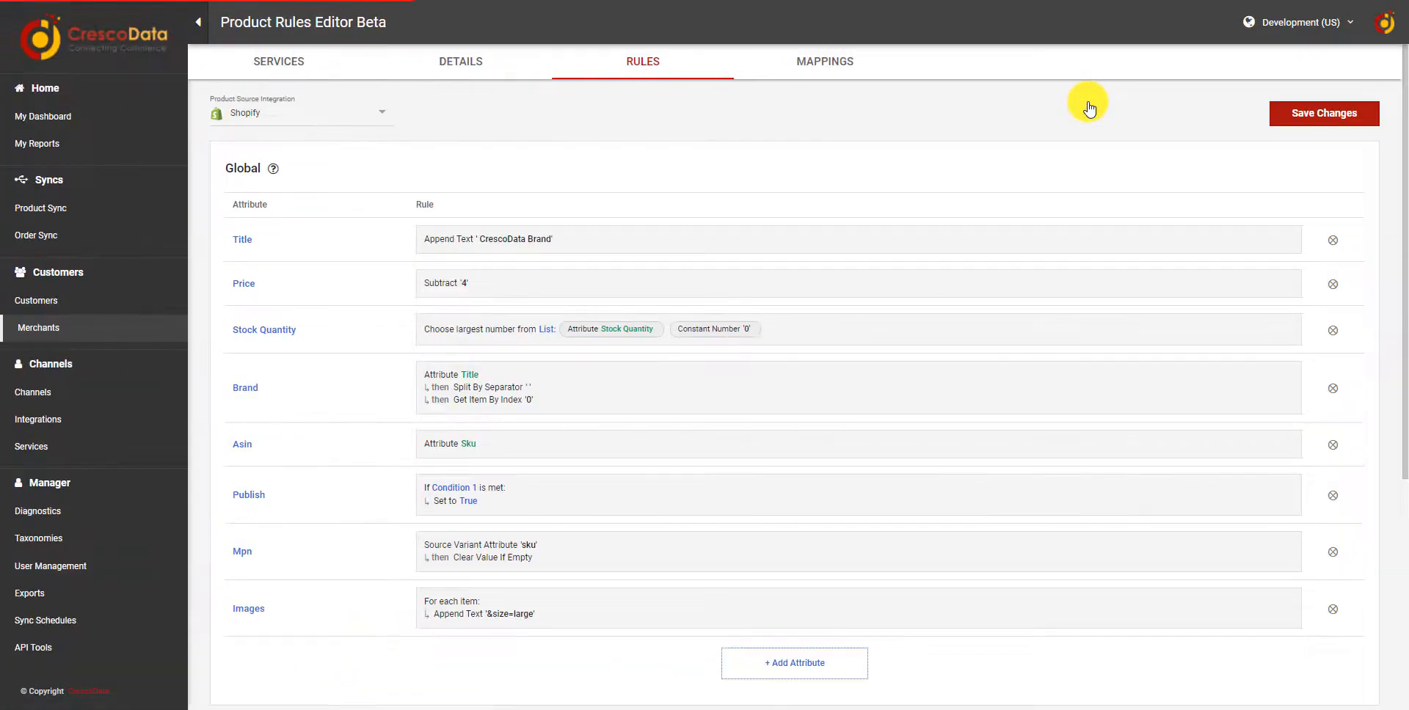
pyautogui.click(1291, 123)
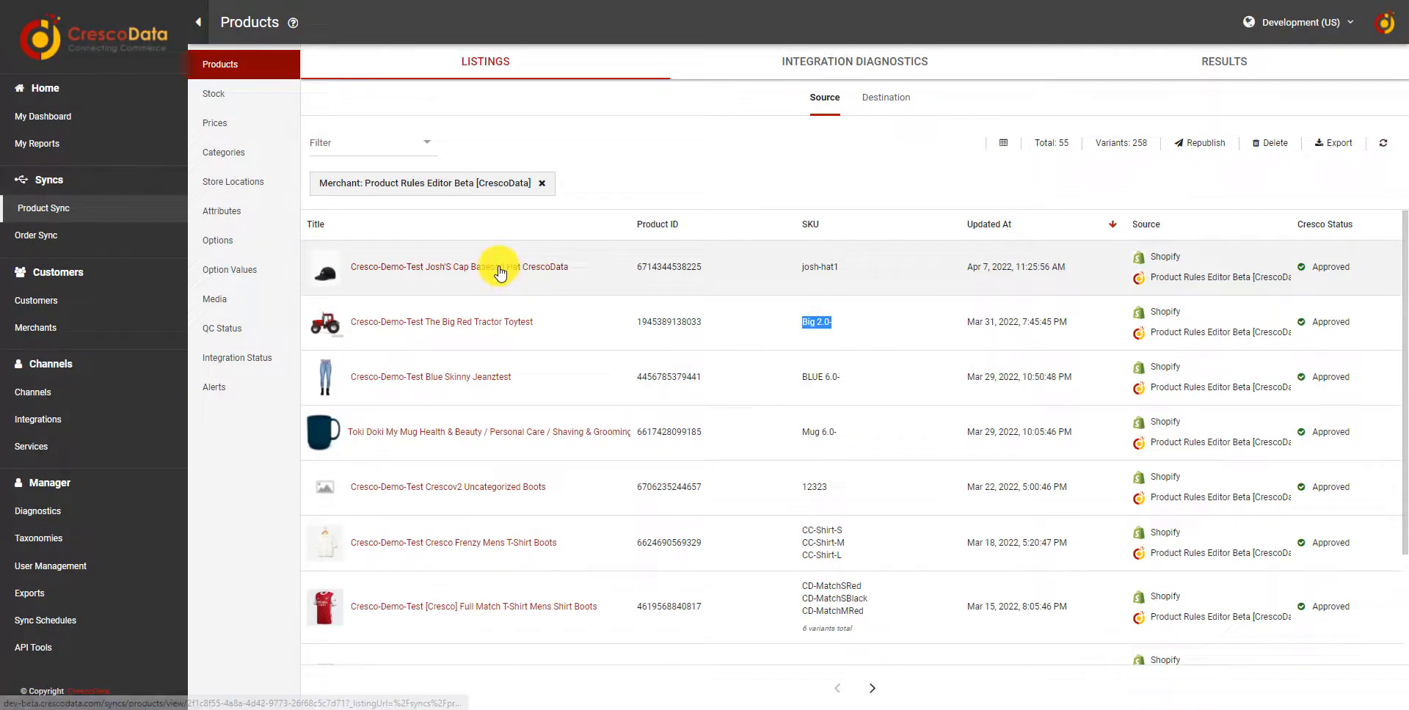
# Open the Josh's Cap Baseball Hat product from the listings and re-publish it, refreshing its overview
pyautogui.click(500, 273)
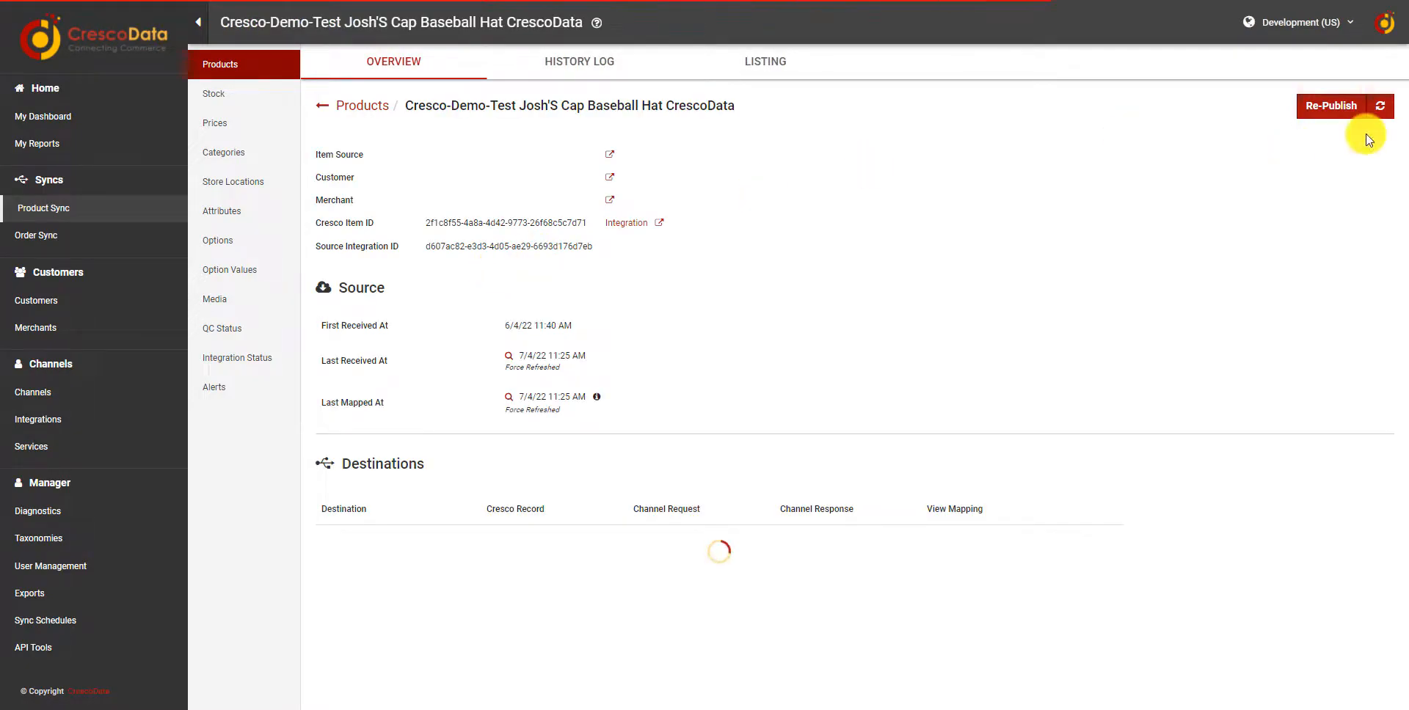
pyautogui.click(1320, 107)
pyautogui.click(776, 79)
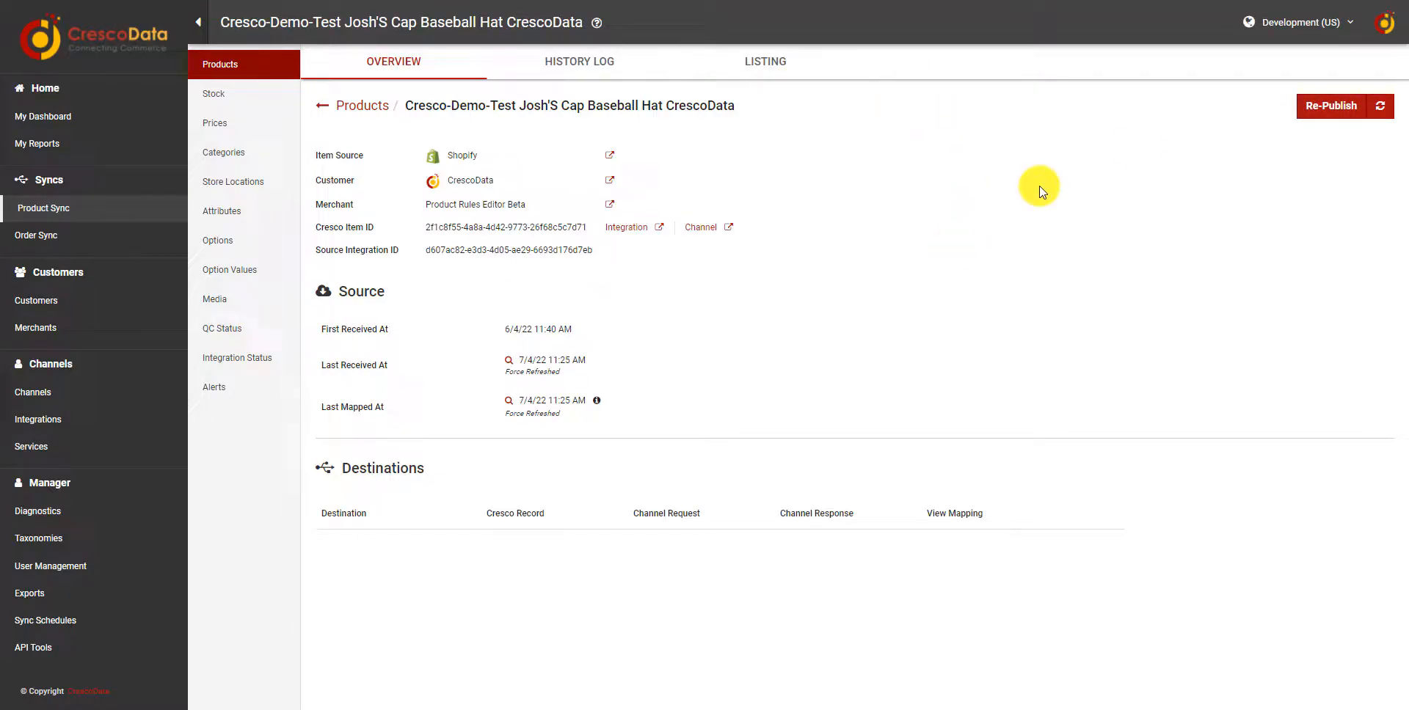
pyautogui.click(1390, 110)
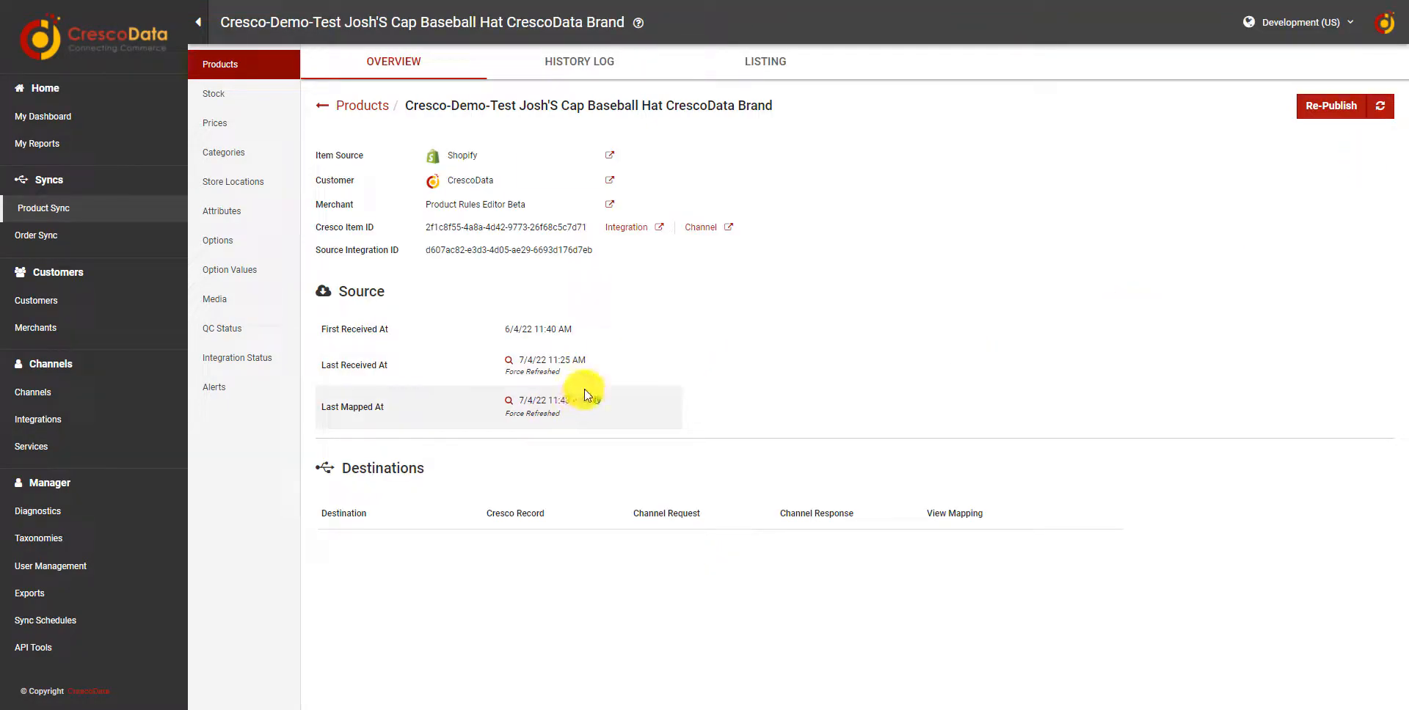
# Examine the product's updated title on its overview page
pyautogui.moveTo(803, 114); pyautogui.dragTo(411, 96)
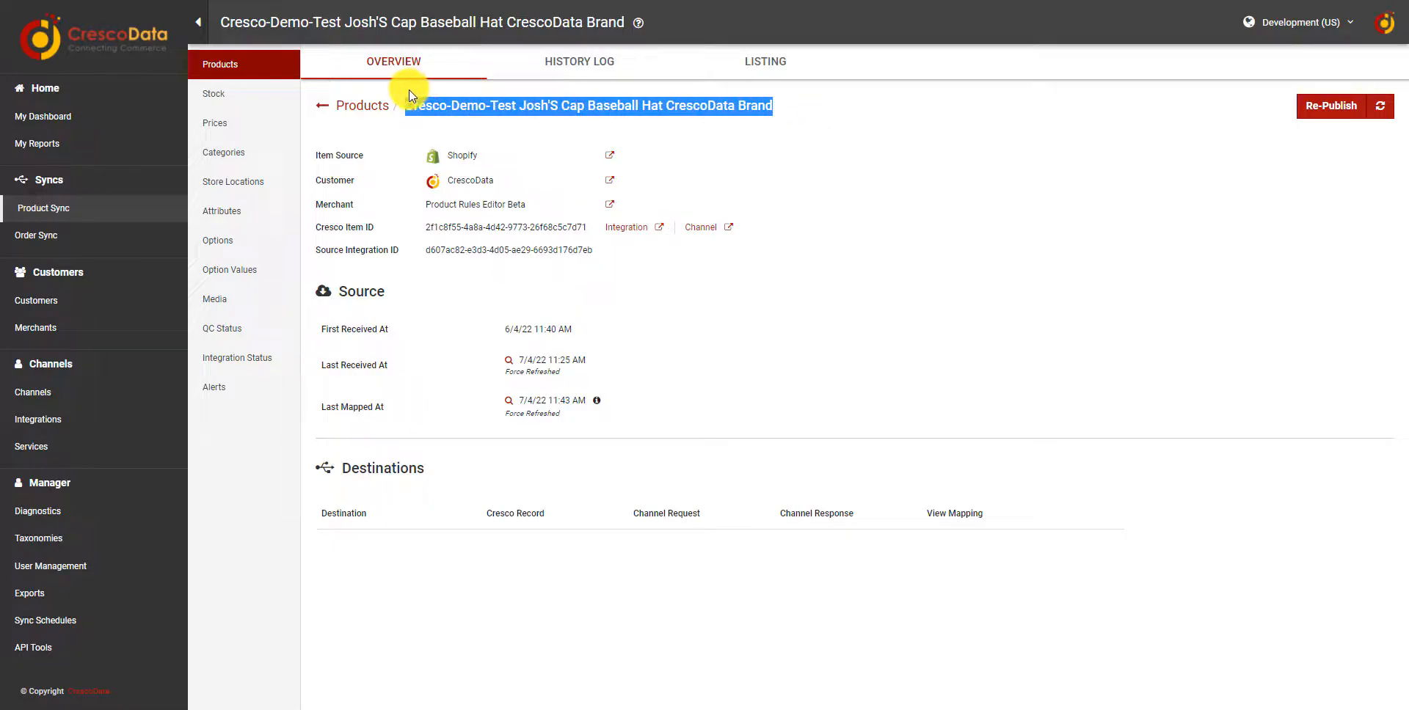
pyautogui.click(664, 105)
pyautogui.moveTo(663, 105); pyautogui.dragTo(786, 107)
pyautogui.click(793, 113)
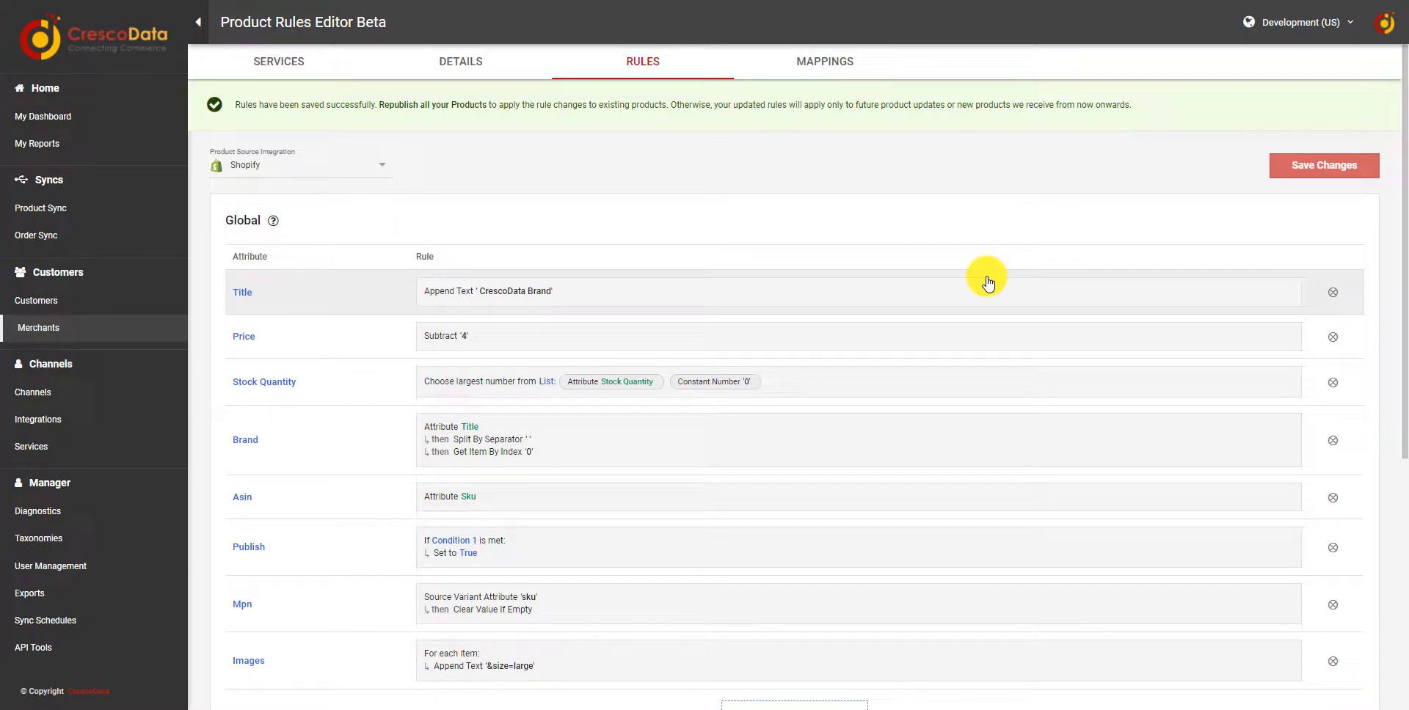
# Scroll through the saved product rules down to the Overwrites section
pyautogui.scroll(-1, 825, 200)
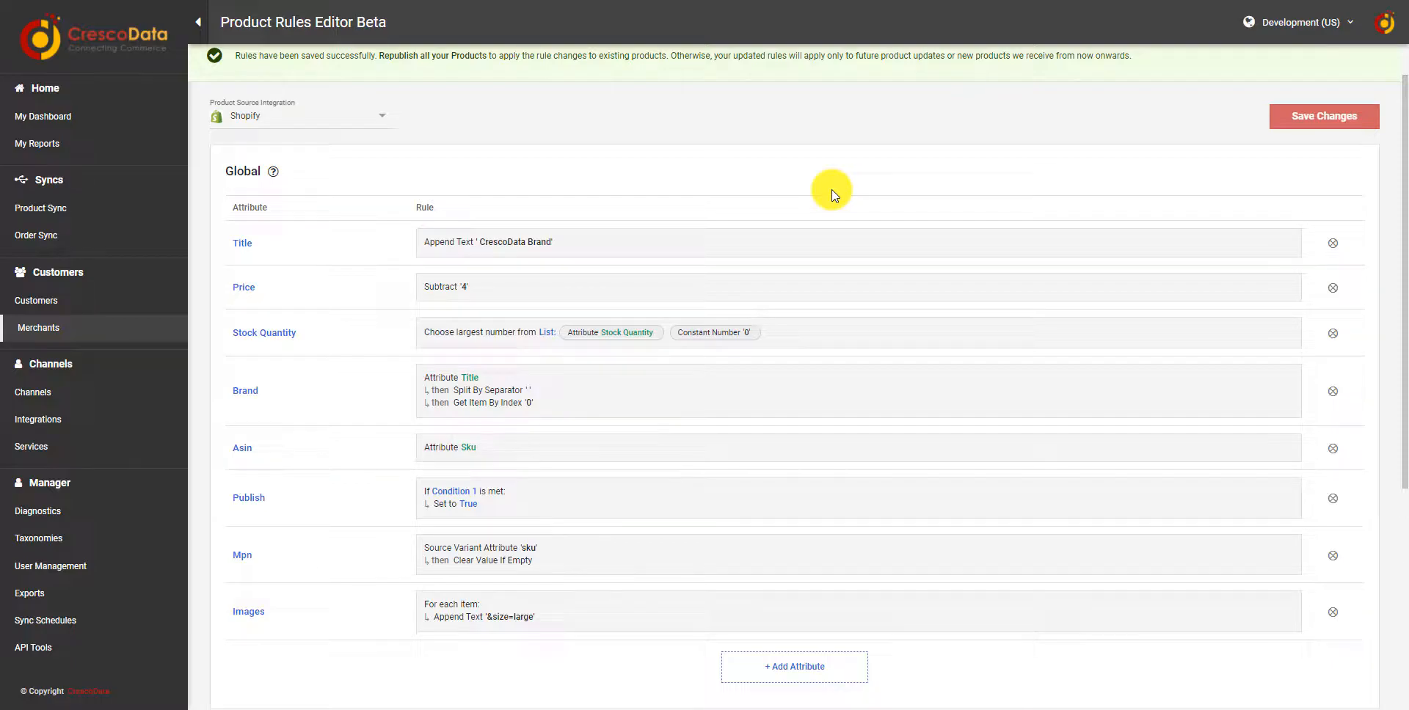
pyautogui.scroll(-5, 831, 194)
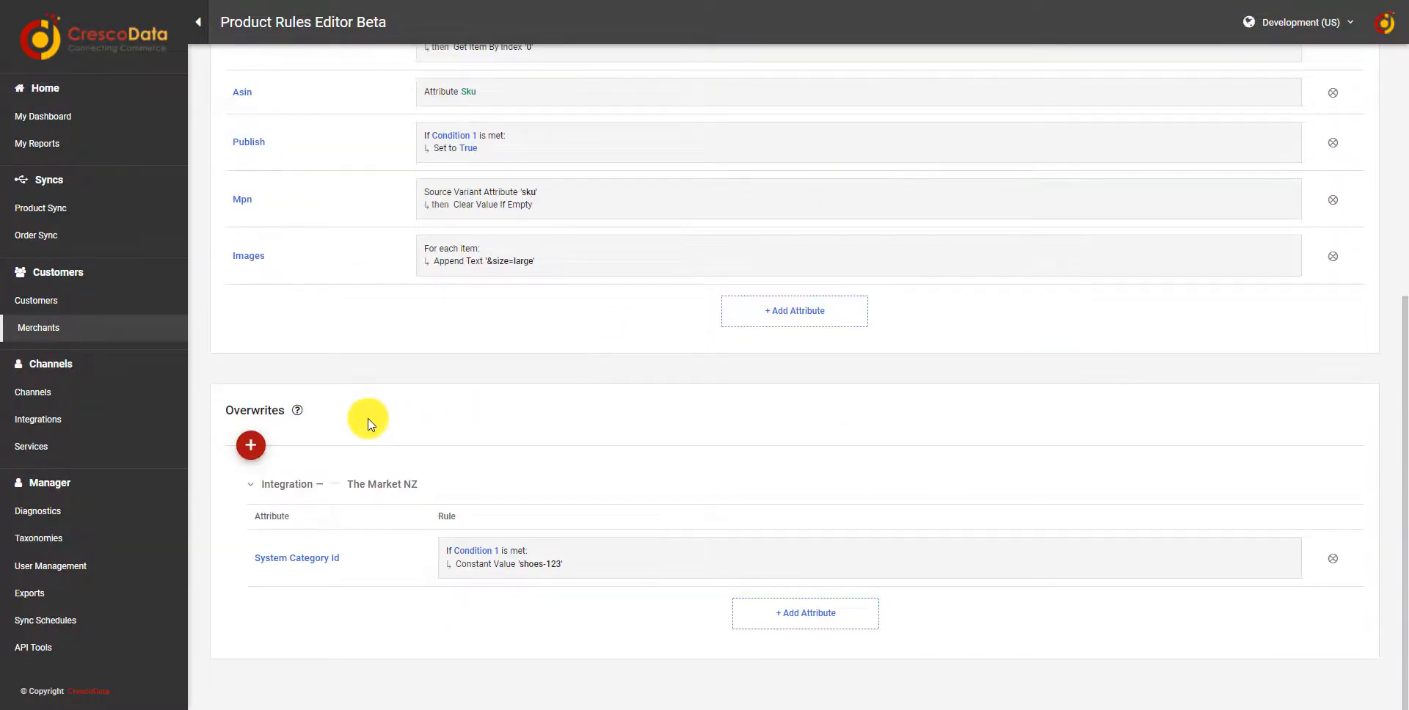